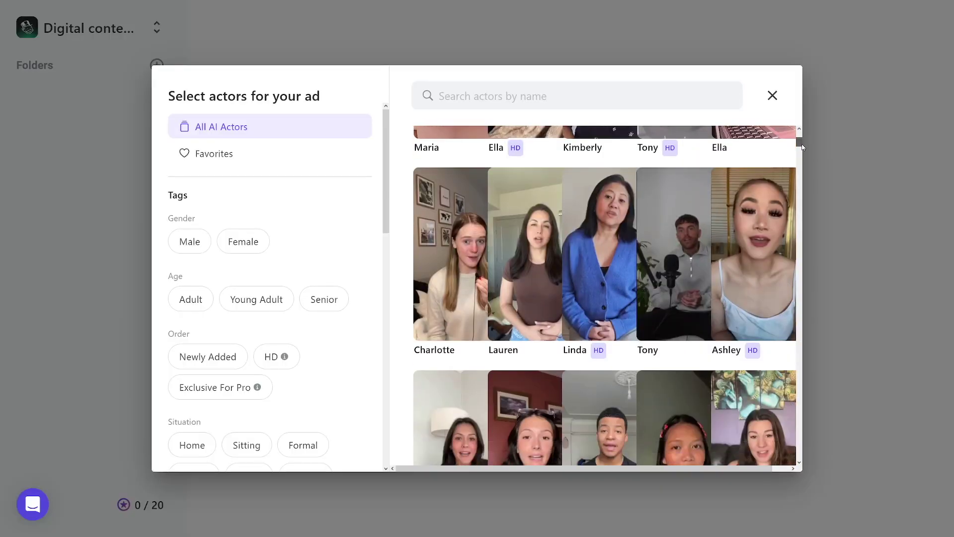
Scroll through the All AI Actors grid, then drag the scrollbar back to the top
{"action": "scroll", "coordinate": [801, 166], "scroll_direction": "down", "scroll_amount": 3}
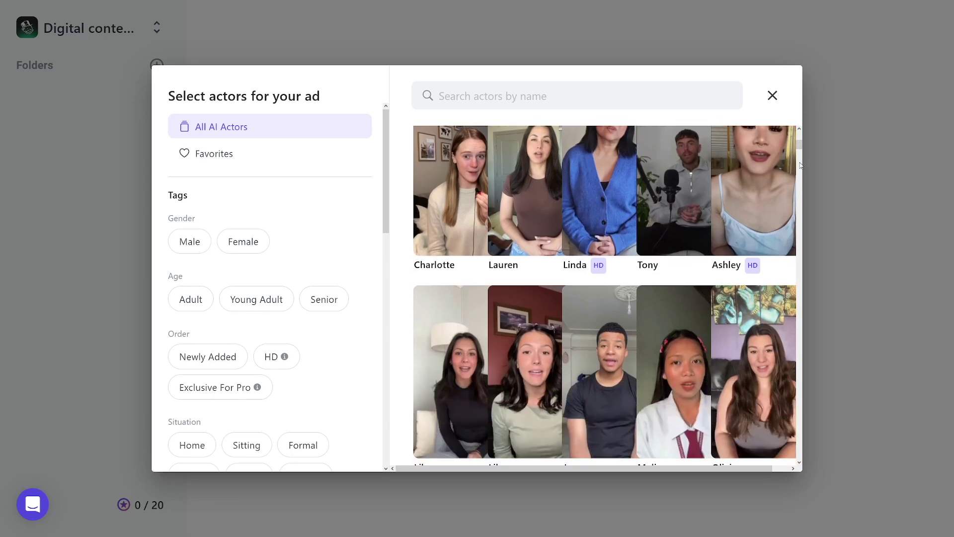
{"action": "scroll", "coordinate": [801, 166], "scroll_direction": "down", "scroll_amount": 2}
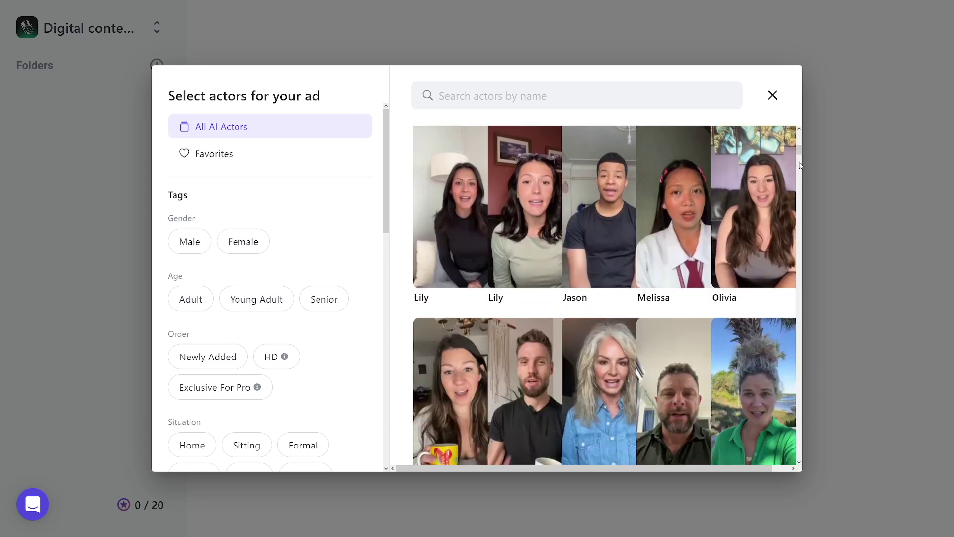
{"action": "scroll", "coordinate": [801, 165], "scroll_direction": "down", "scroll_amount": 7}
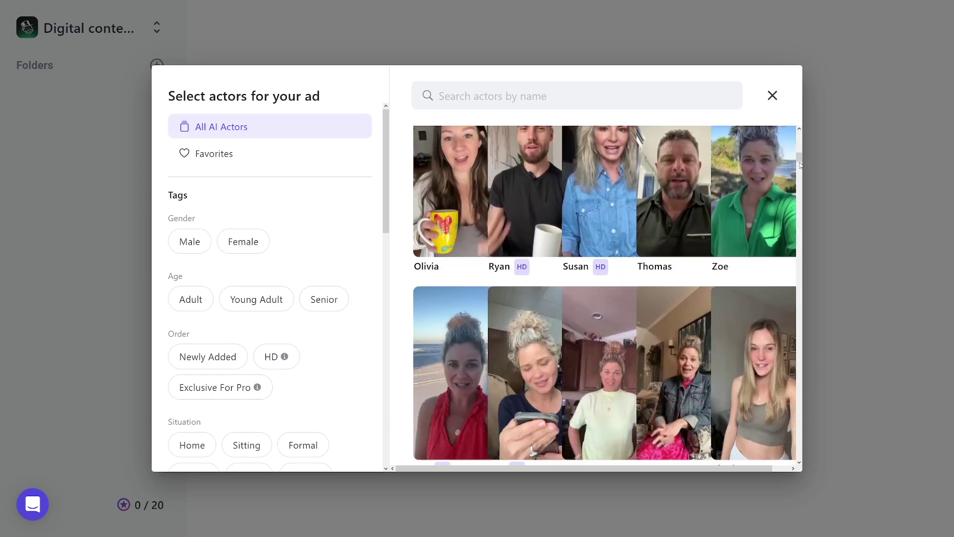
{"action": "scroll", "coordinate": [801, 166], "scroll_direction": "down", "scroll_amount": 9}
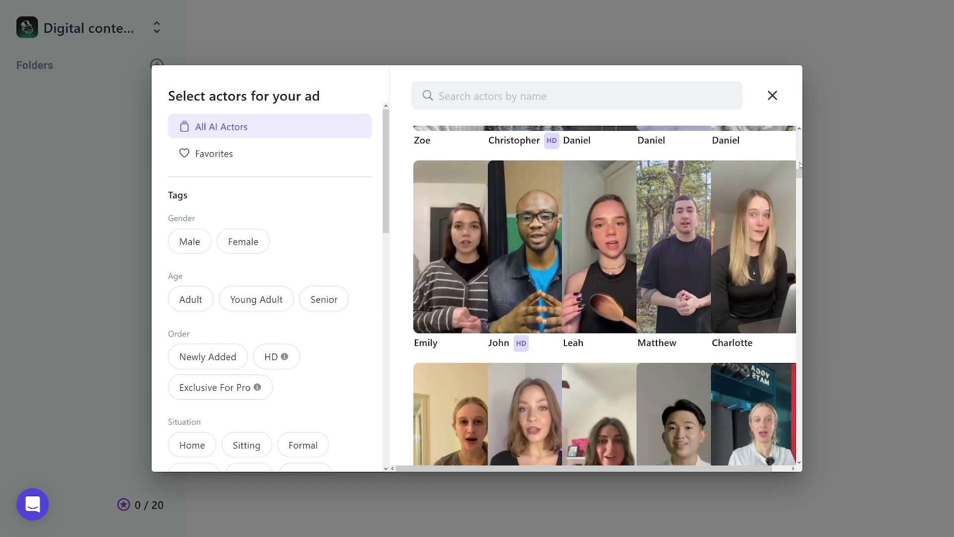
{"action": "left_click_drag", "start_coordinate": [801, 172], "coordinate": [804, 132]}
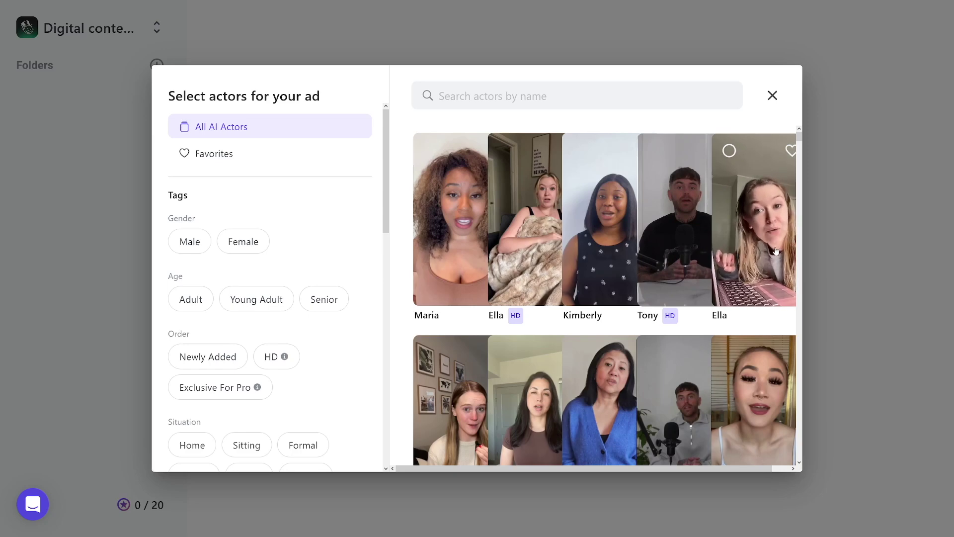
{"action": "scroll", "coordinate": [775, 251], "scroll_direction": "down", "scroll_amount": 4}
{"action": "scroll", "coordinate": [765, 258], "scroll_direction": "up", "scroll_amount": 2}
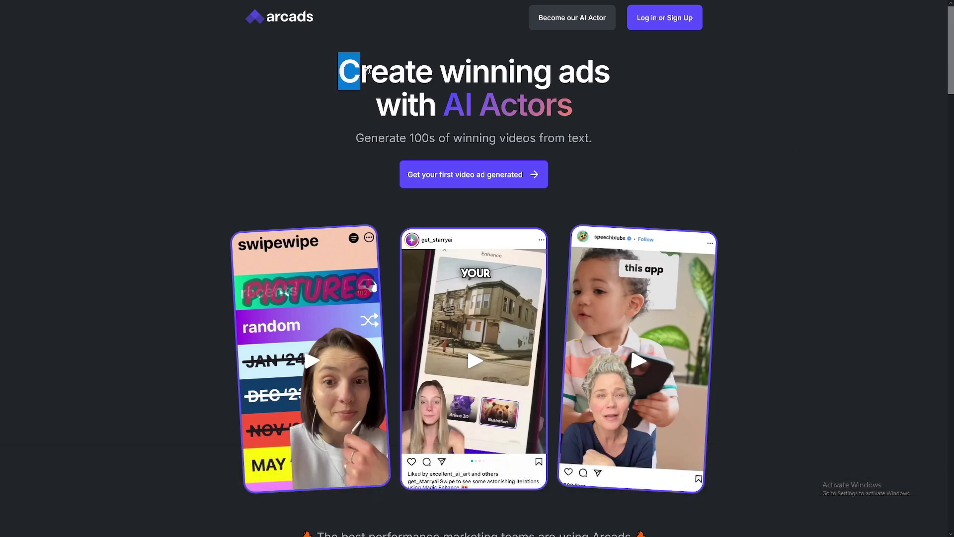
Highlight the hero headline, then play the first and second example phone-card ad videos
{"action": "left_click_drag", "start_coordinate": [368, 71], "coordinate": [579, 106]}
{"action": "left_click", "coordinate": [592, 136]}
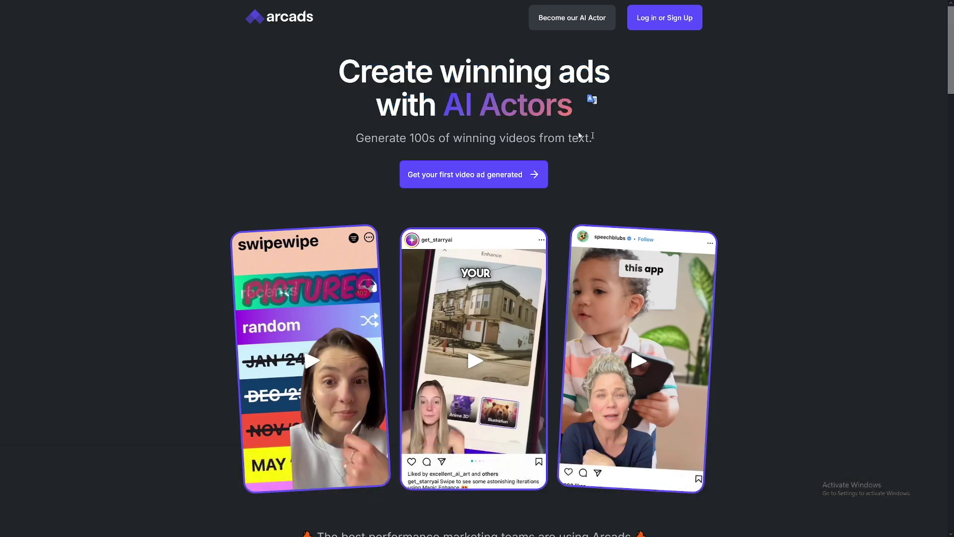
{"action": "left_click", "coordinate": [309, 370]}
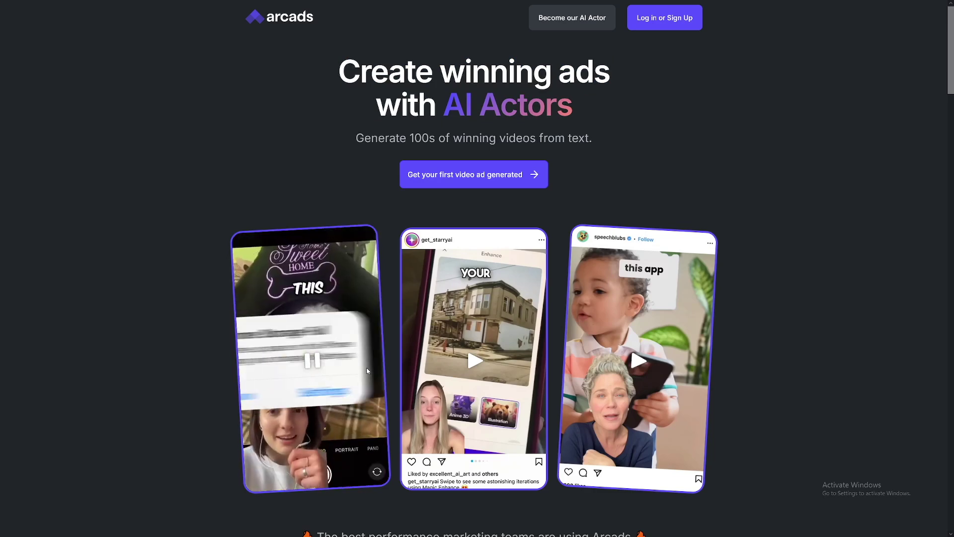
{"action": "left_click", "coordinate": [475, 362]}
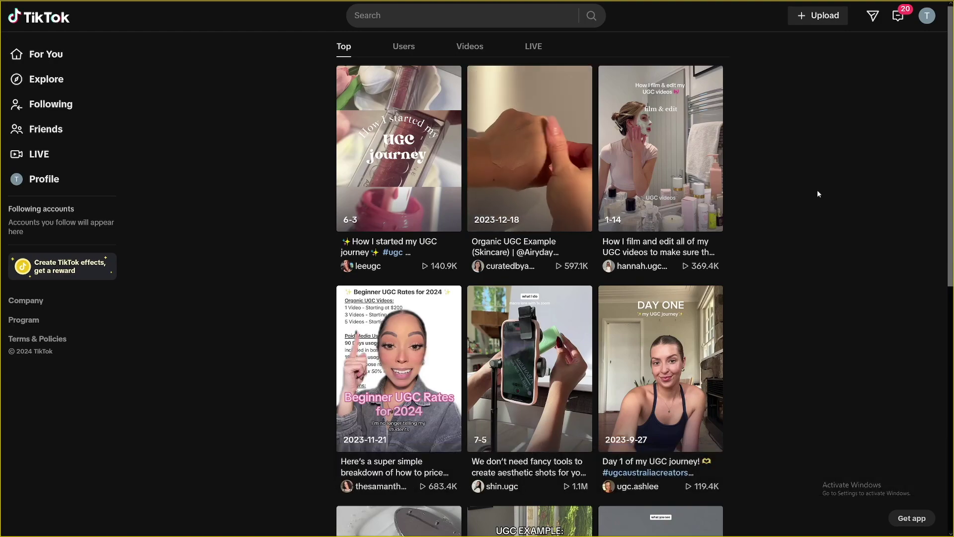
Scroll down through TikTok's Top UGC video results and the Users section
{"action": "scroll", "coordinate": [818, 190], "scroll_direction": "down", "scroll_amount": 7}
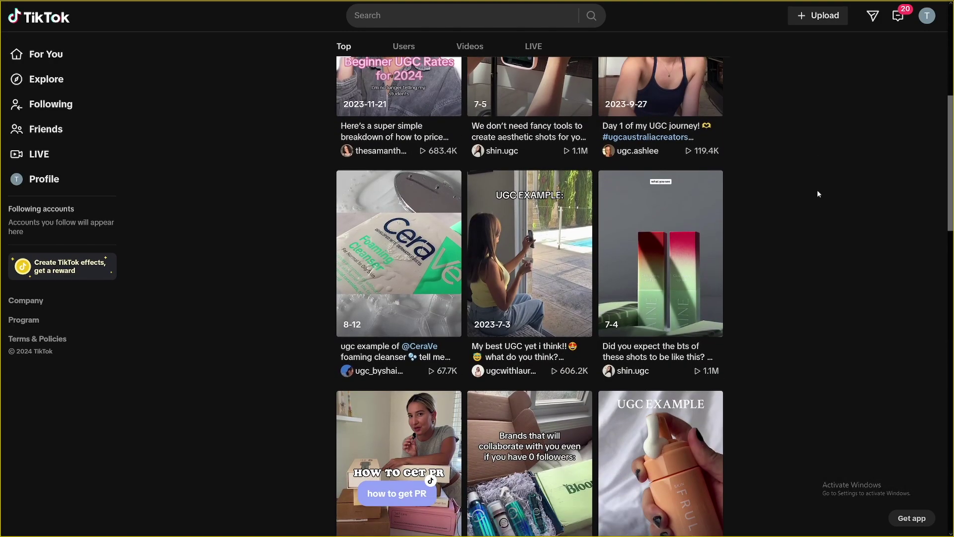
{"action": "scroll", "coordinate": [817, 193], "scroll_direction": "down", "scroll_amount": 1}
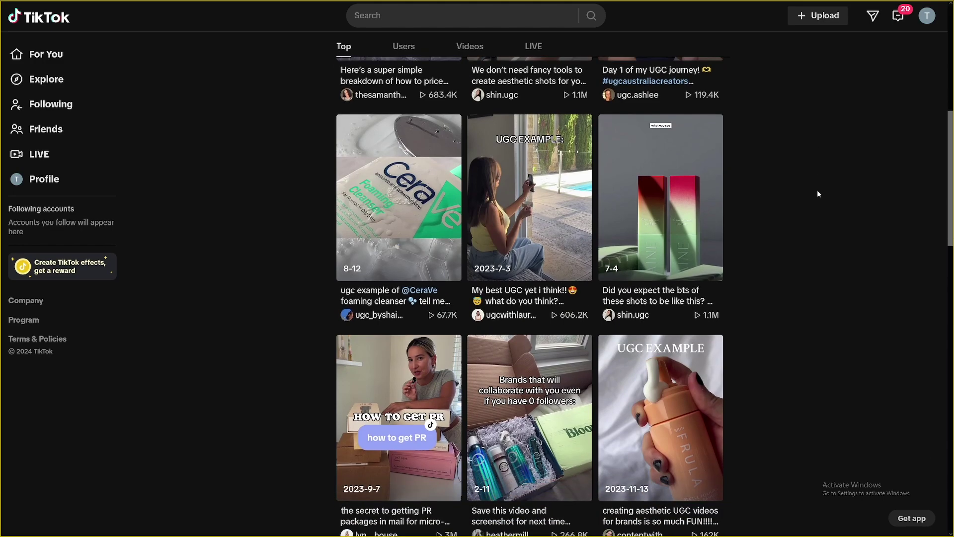
{"action": "scroll", "coordinate": [818, 193], "scroll_direction": "down", "scroll_amount": 3}
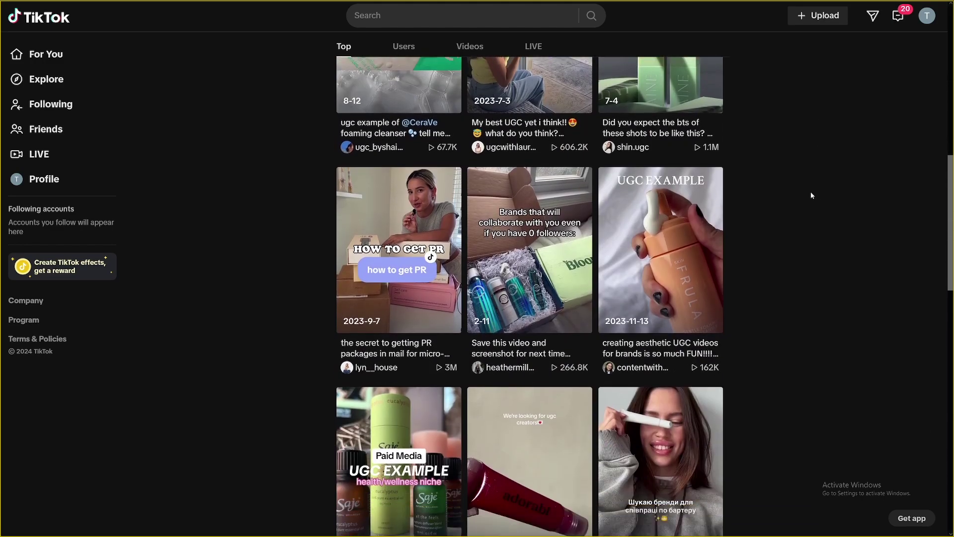
{"action": "scroll", "coordinate": [812, 195], "scroll_direction": "down", "scroll_amount": 5}
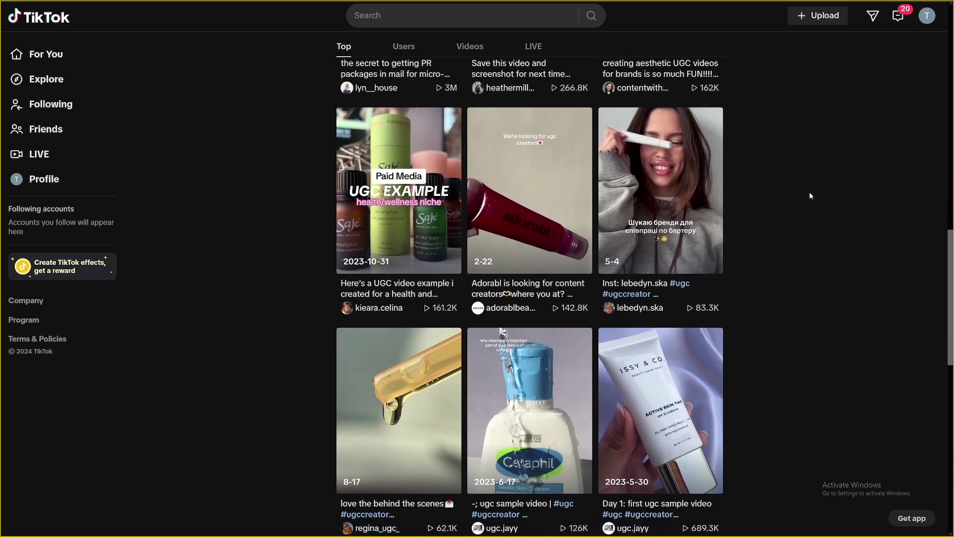
{"action": "scroll", "coordinate": [811, 195], "scroll_direction": "down", "scroll_amount": 3}
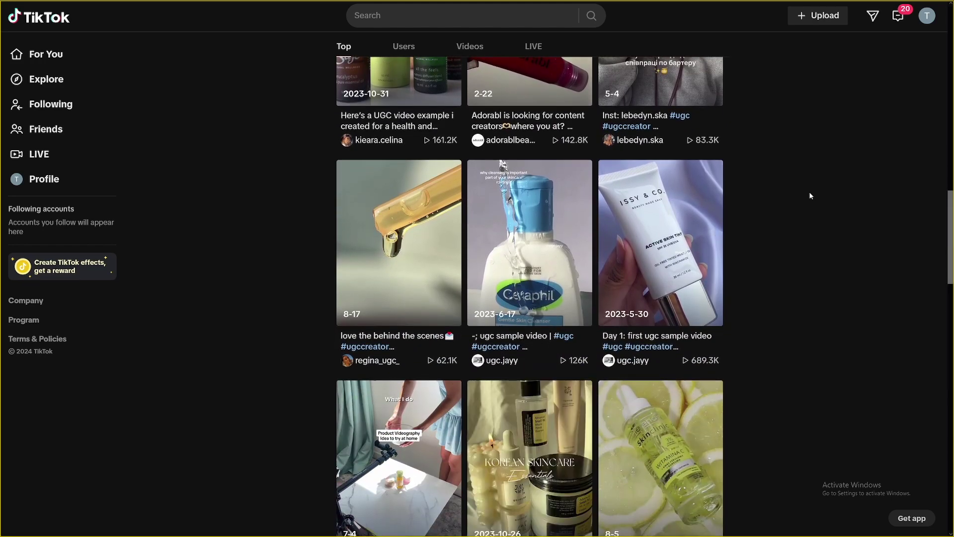
{"action": "scroll", "coordinate": [810, 195], "scroll_direction": "down", "scroll_amount": 3}
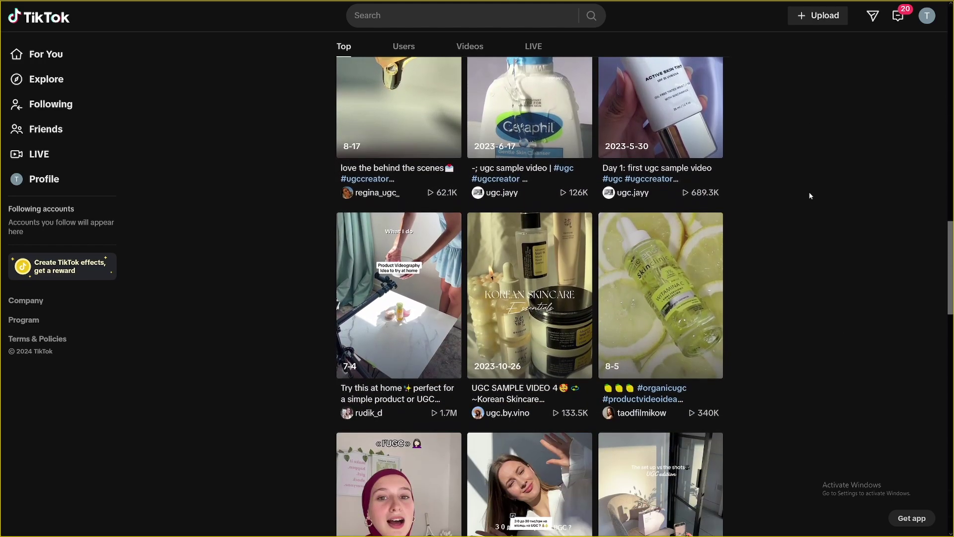
{"action": "scroll", "coordinate": [810, 195], "scroll_direction": "down", "scroll_amount": 4}
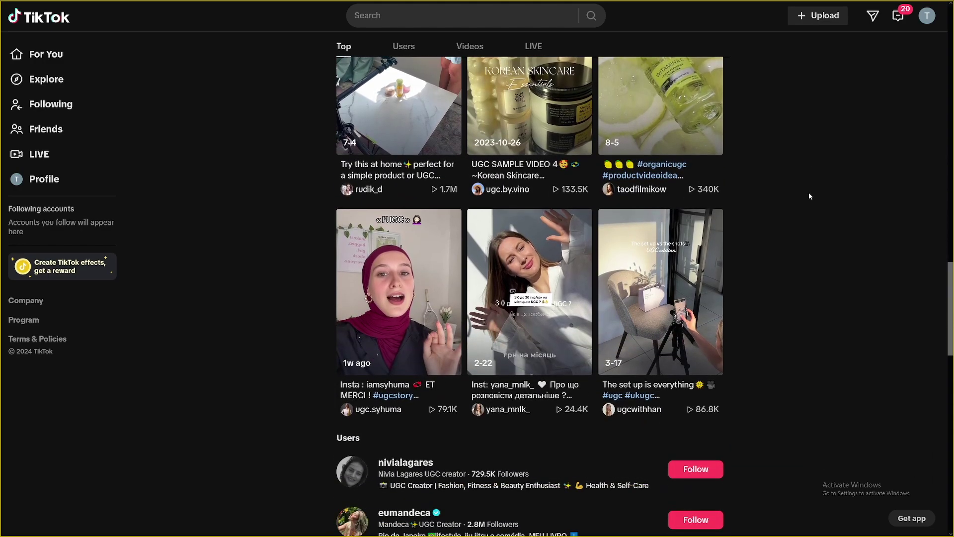
{"action": "scroll", "coordinate": [810, 197], "scroll_direction": "down", "scroll_amount": 4}
{"action": "scroll", "coordinate": [809, 195], "scroll_direction": "down", "scroll_amount": 5}
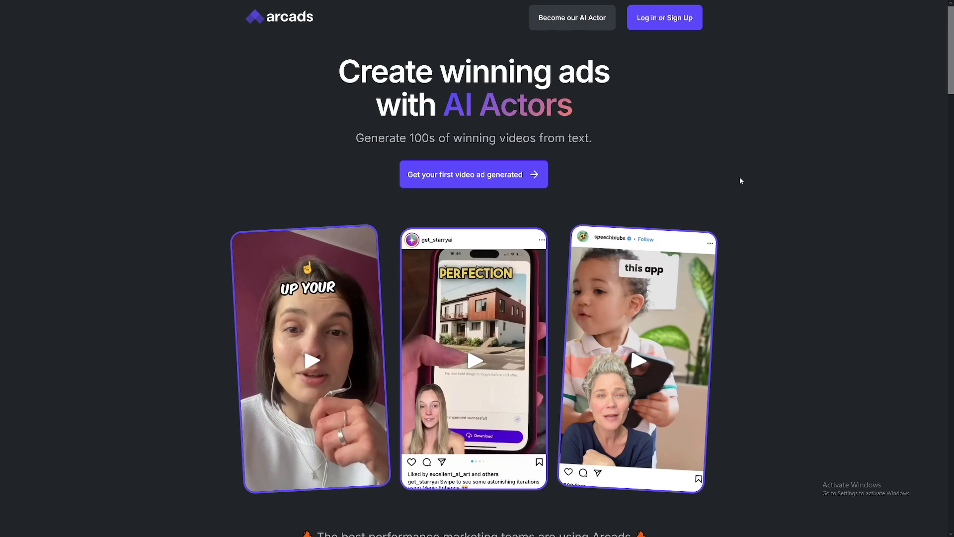
Scroll down the Arcads landing page to the 'Have questions?' FAQ section
{"action": "scroll", "coordinate": [837, 187], "scroll_direction": "down", "scroll_amount": 10}
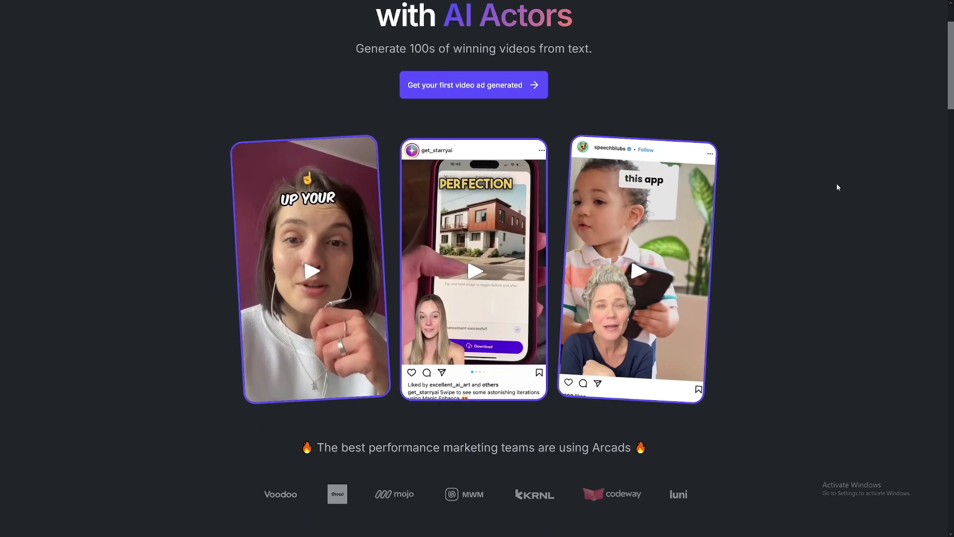
{"action": "scroll", "coordinate": [838, 187], "scroll_direction": "down", "scroll_amount": 2}
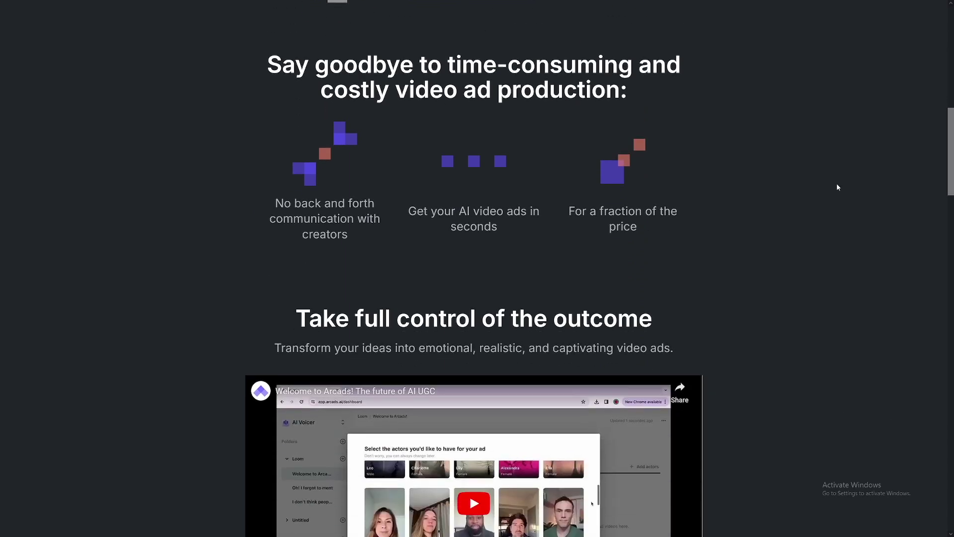
{"action": "scroll", "coordinate": [838, 187], "scroll_direction": "down", "scroll_amount": 1}
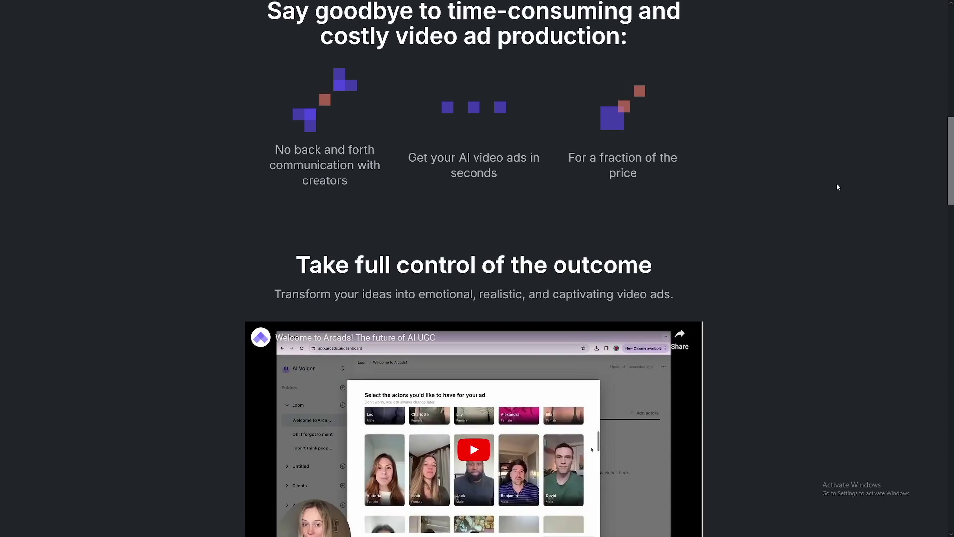
{"action": "scroll", "coordinate": [838, 187], "scroll_direction": "down", "scroll_amount": 7}
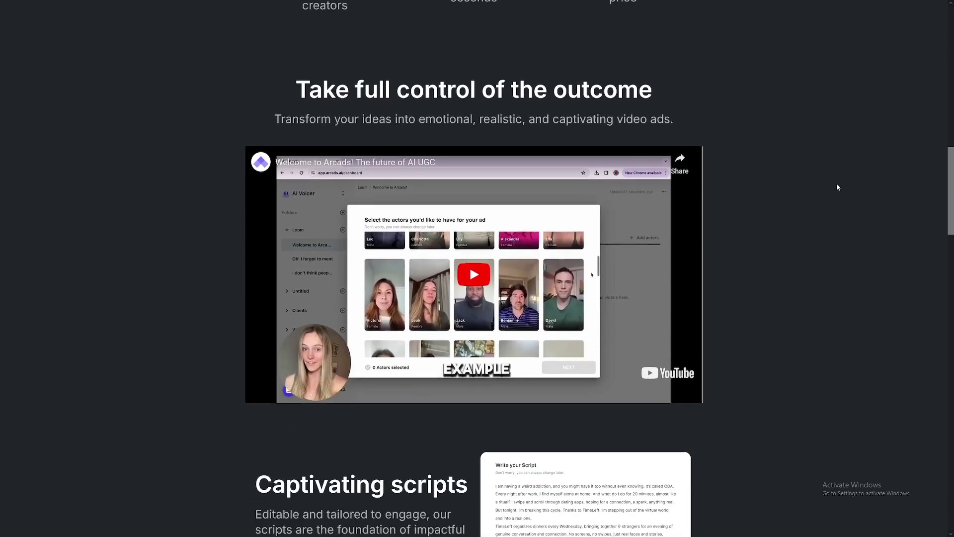
{"action": "scroll", "coordinate": [838, 187], "scroll_direction": "down", "scroll_amount": 3}
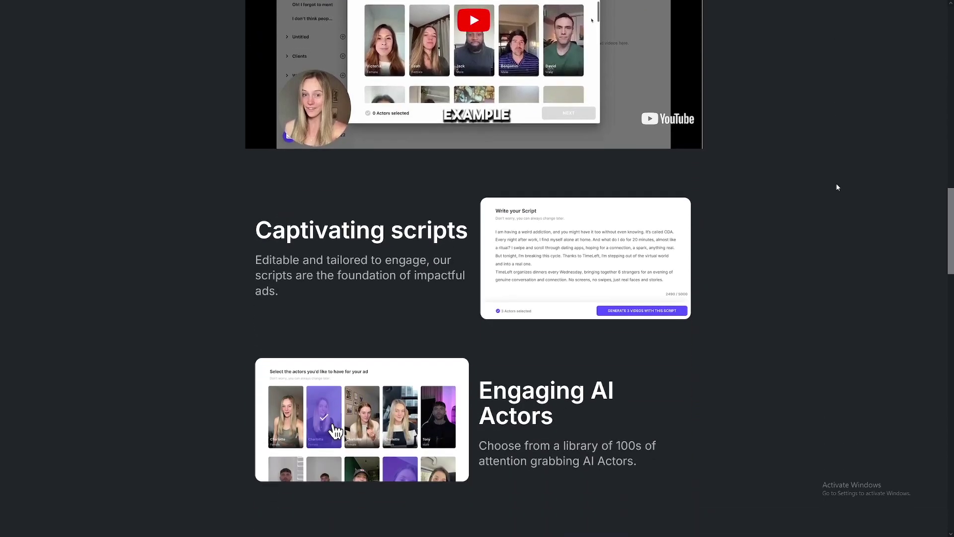
{"action": "scroll", "coordinate": [837, 187], "scroll_direction": "down", "scroll_amount": 1}
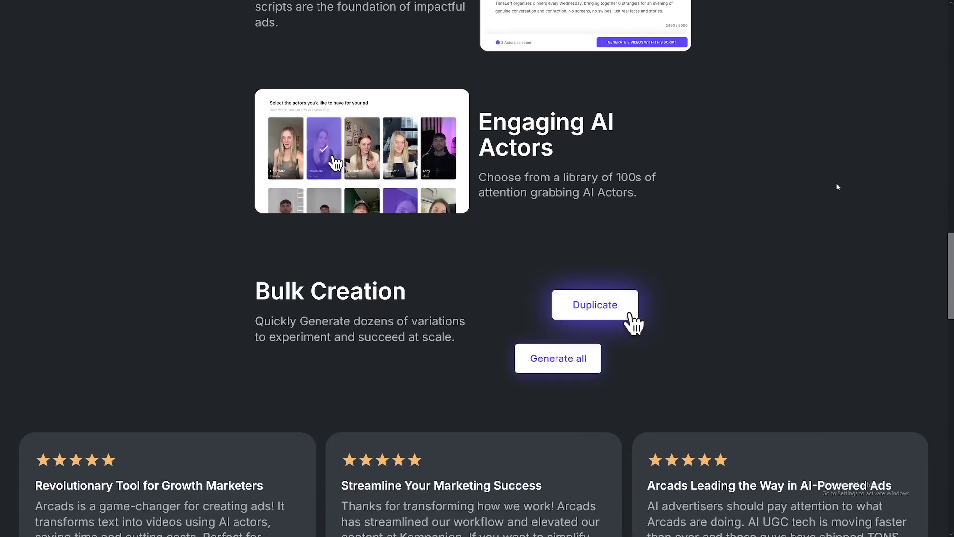
{"action": "scroll", "coordinate": [837, 187], "scroll_direction": "down", "scroll_amount": 8}
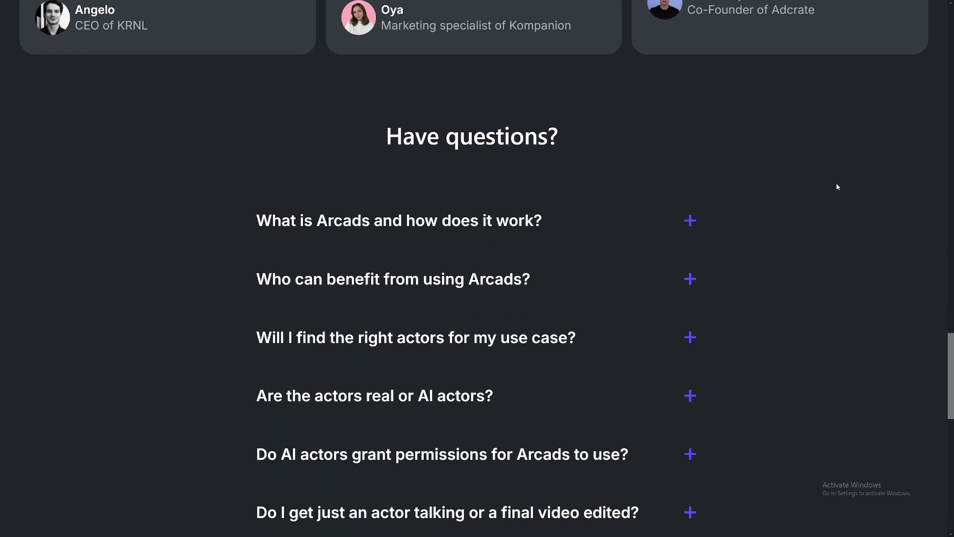
{"action": "scroll", "coordinate": [837, 187], "scroll_direction": "down", "scroll_amount": 1}
Expand 'Are the actors real or AI actors?' and highlight the answer's opening sentence
{"action": "left_click", "coordinate": [686, 337]}
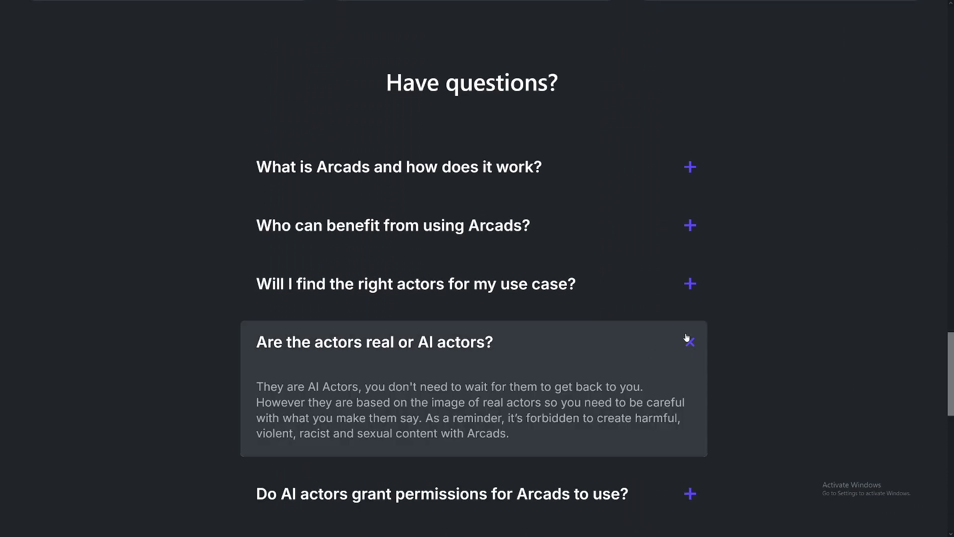
{"action": "scroll", "coordinate": [266, 254], "scroll_direction": "down", "scroll_amount": 3}
{"action": "left_click_drag", "start_coordinate": [259, 227], "coordinate": [365, 228]}
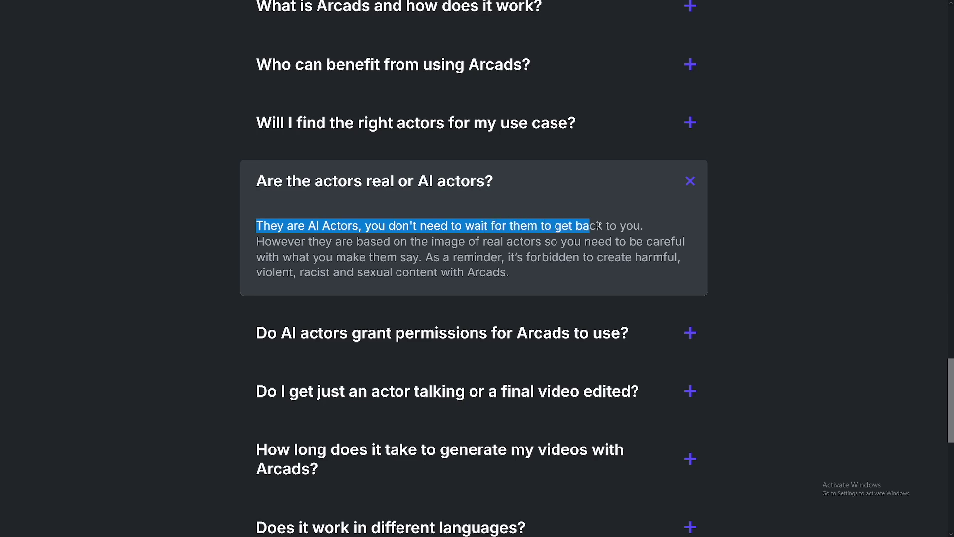
{"action": "left_click_drag", "start_coordinate": [641, 229], "coordinate": [642, 228]}
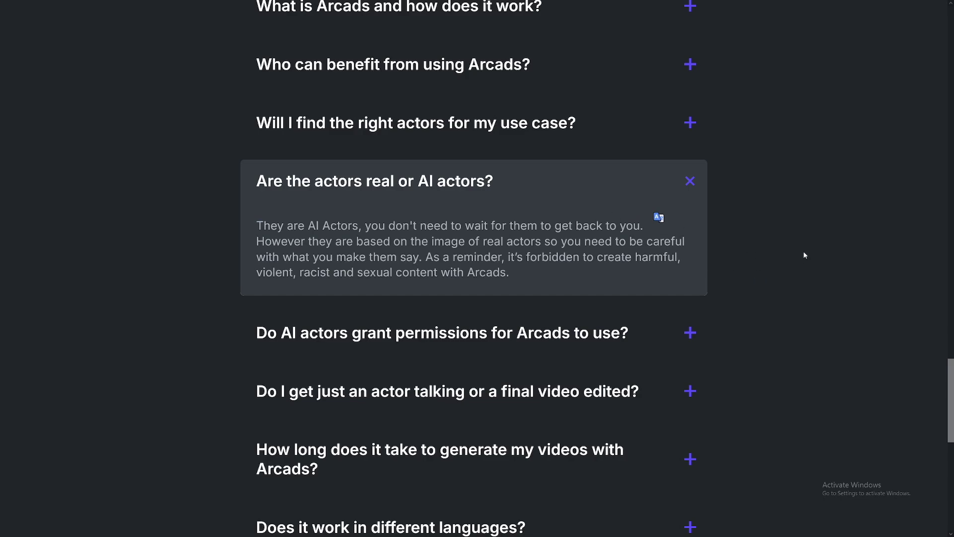
Scroll back up the Arcads landing page
{"action": "scroll", "coordinate": [792, 287], "scroll_direction": "down", "scroll_amount": 3}
{"action": "scroll", "coordinate": [792, 287], "scroll_direction": "up", "scroll_amount": 12}
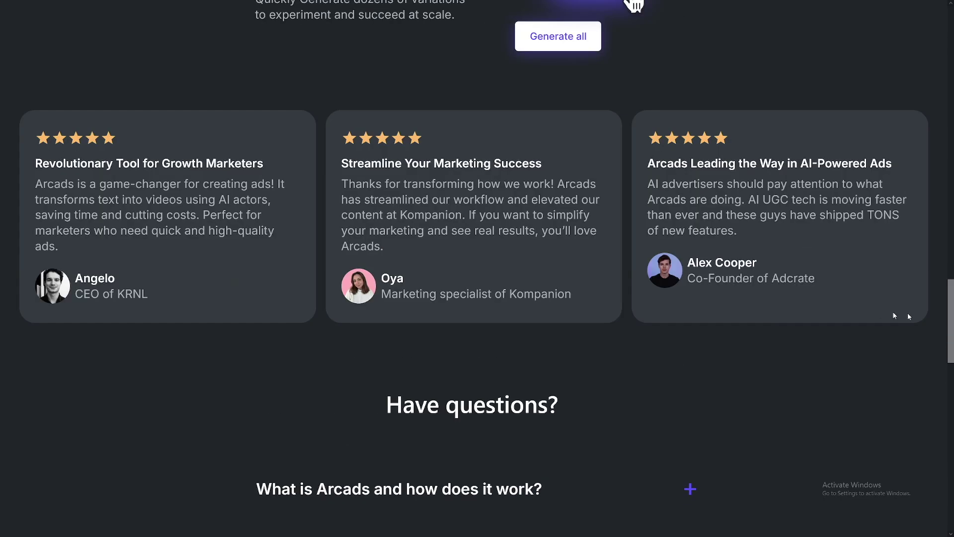
{"action": "scroll", "coordinate": [908, 316], "scroll_direction": "up", "scroll_amount": 15}
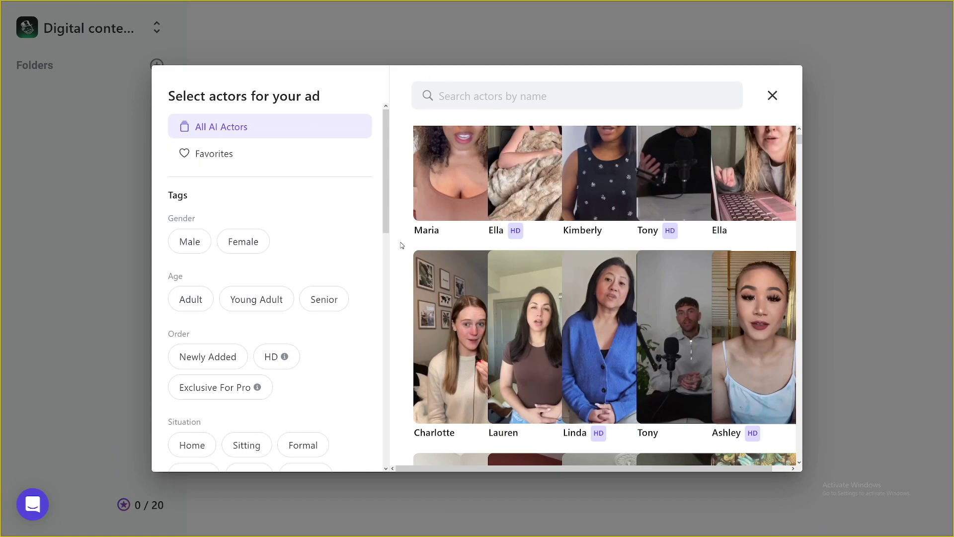
{"action": "scroll", "coordinate": [402, 246], "scroll_direction": "down", "scroll_amount": 15}
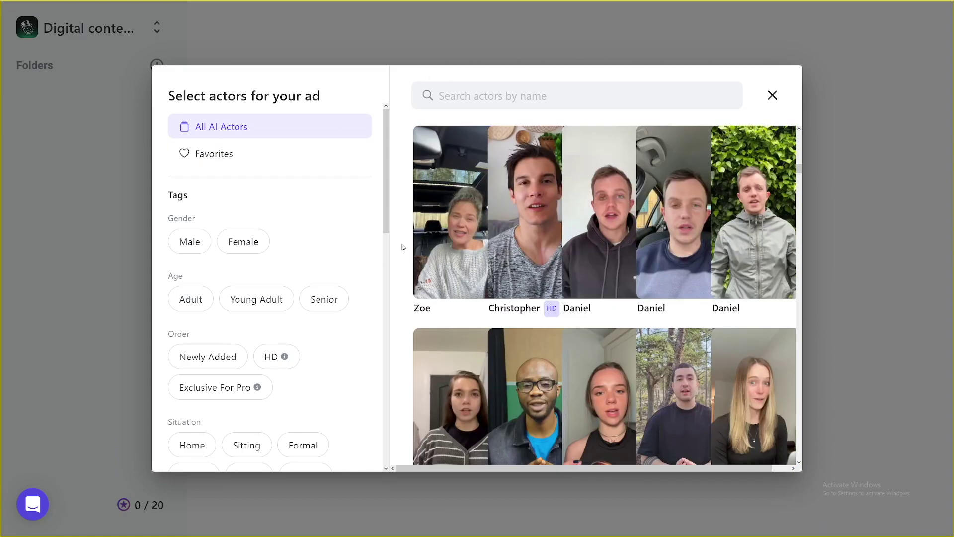
{"action": "scroll", "coordinate": [402, 247], "scroll_direction": "down", "scroll_amount": 7}
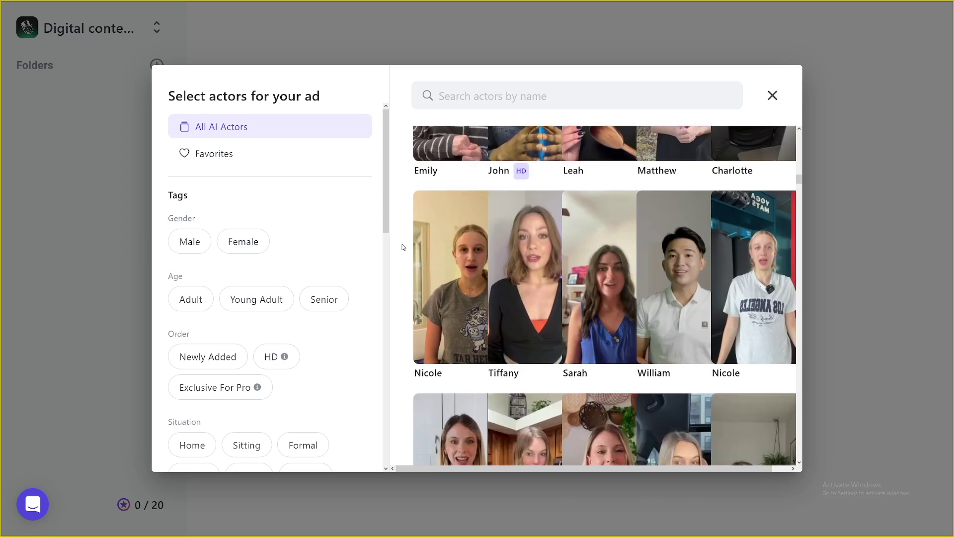
{"action": "scroll", "coordinate": [403, 247], "scroll_direction": "down", "scroll_amount": 3}
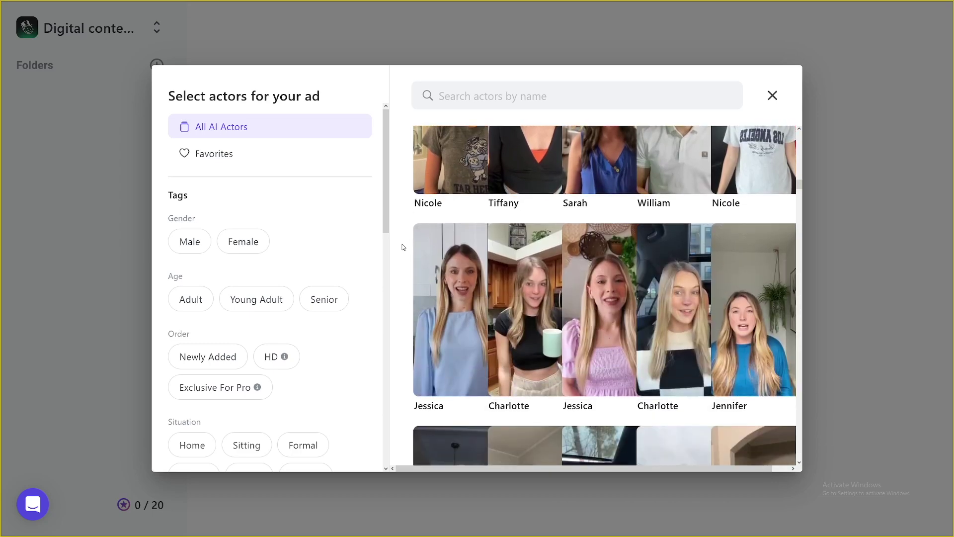
{"action": "scroll", "coordinate": [403, 247], "scroll_direction": "down", "scroll_amount": 3}
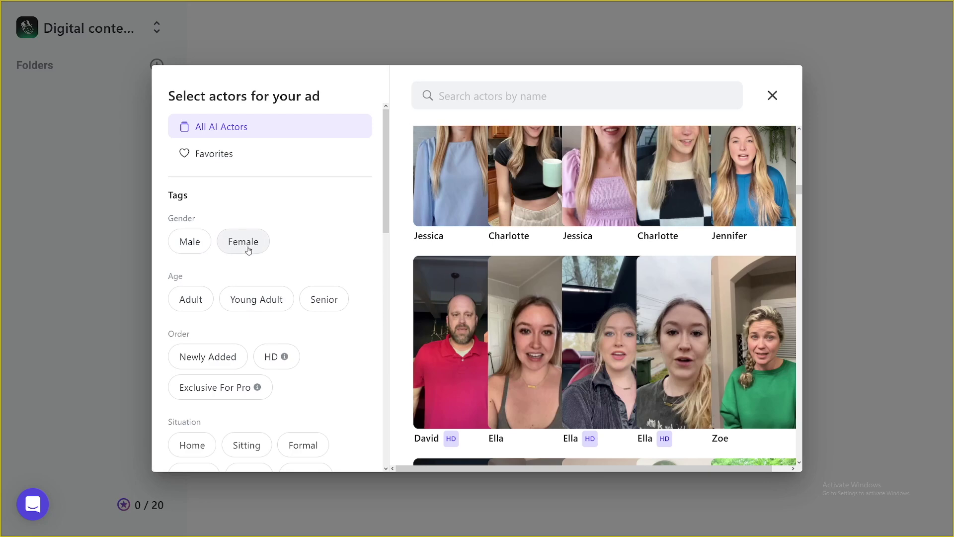
{"action": "scroll", "coordinate": [326, 249], "scroll_direction": "down", "scroll_amount": 2}
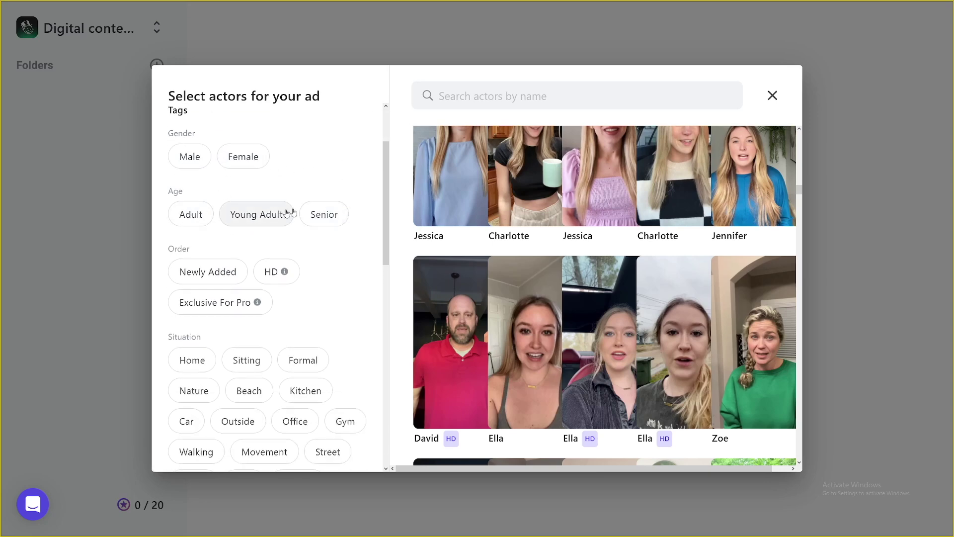
{"action": "scroll", "coordinate": [300, 229], "scroll_direction": "down", "scroll_amount": 2}
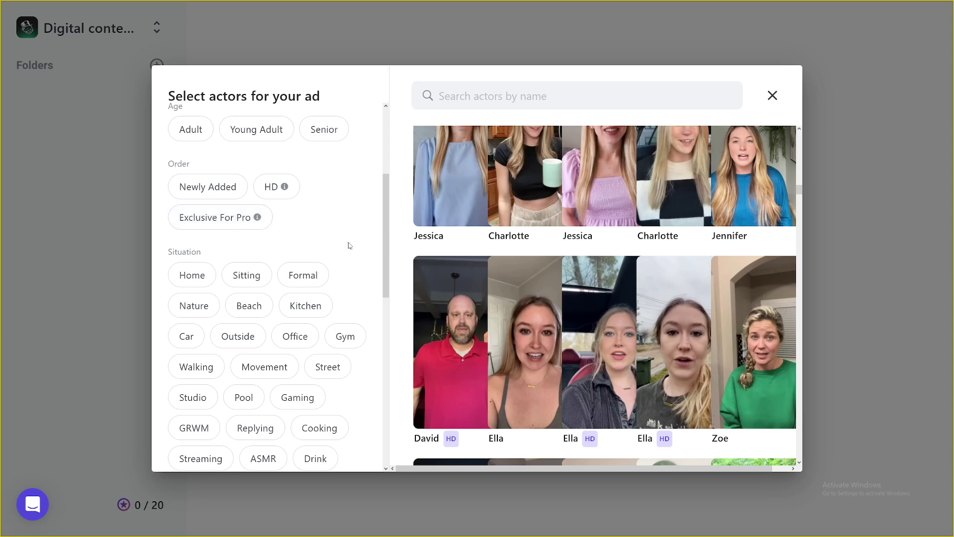
{"action": "scroll", "coordinate": [353, 244], "scroll_direction": "down", "scroll_amount": 2}
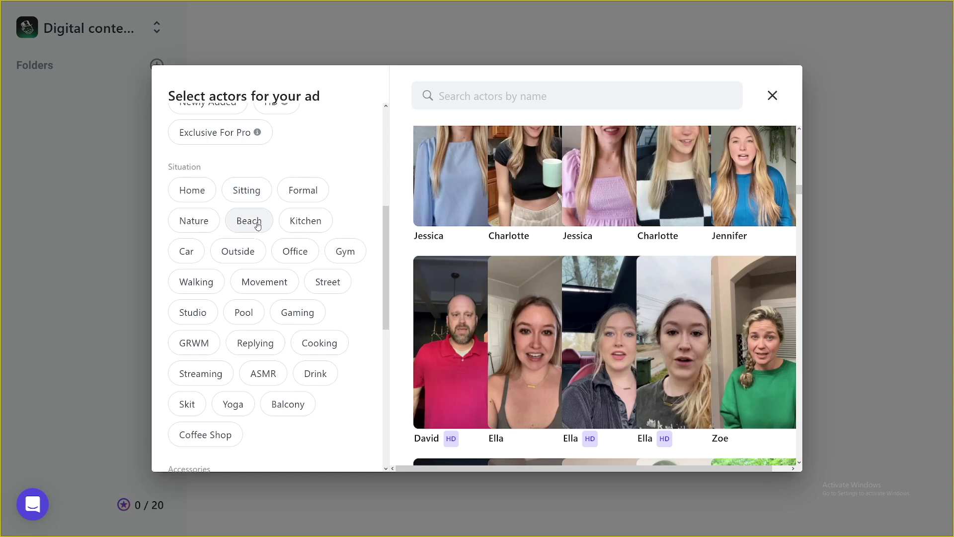
{"action": "scroll", "coordinate": [258, 227], "scroll_direction": "down", "scroll_amount": 2}
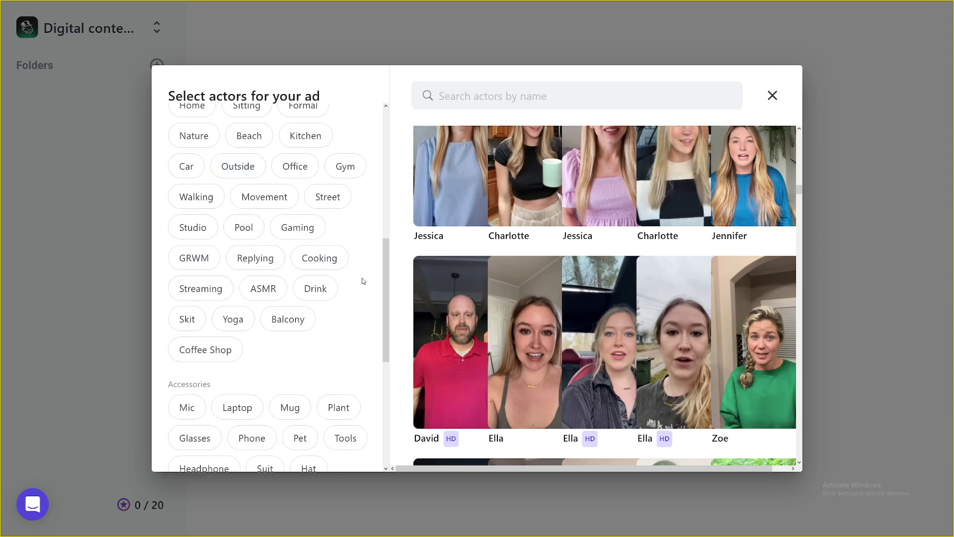
{"action": "scroll", "coordinate": [364, 281], "scroll_direction": "up", "scroll_amount": 2}
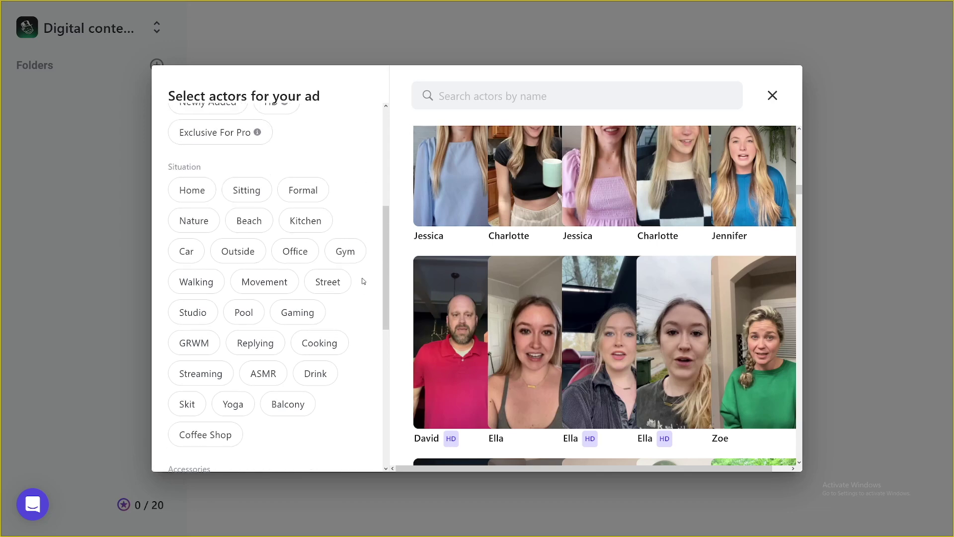
{"action": "scroll", "coordinate": [364, 281], "scroll_direction": "down", "scroll_amount": 8}
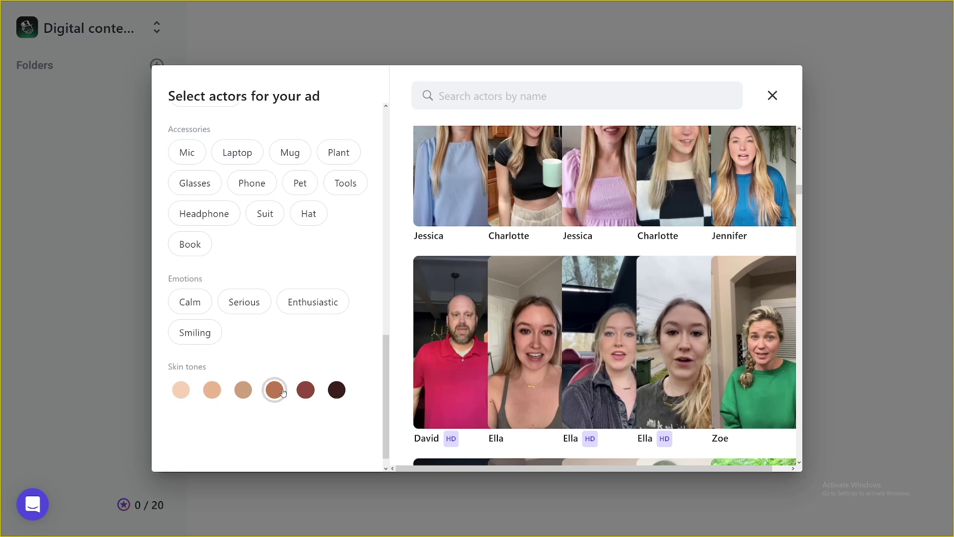
{"action": "scroll", "coordinate": [368, 327], "scroll_direction": "up", "scroll_amount": 10}
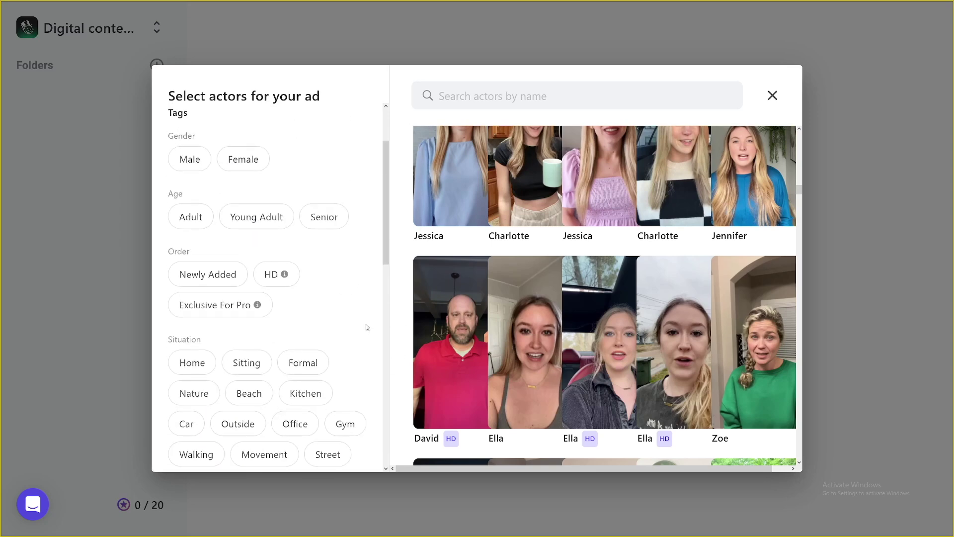
{"action": "scroll", "coordinate": [403, 326], "scroll_direction": "up", "scroll_amount": 5}
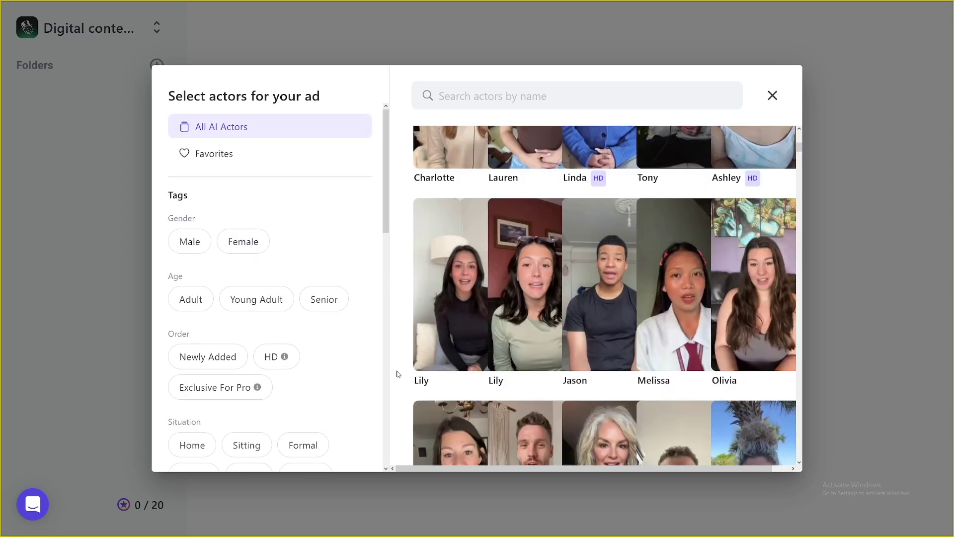
Choose the second Lily as the ad's actor and continue to the Write your Script step
{"action": "mouse_move", "coordinate": [524, 277]}
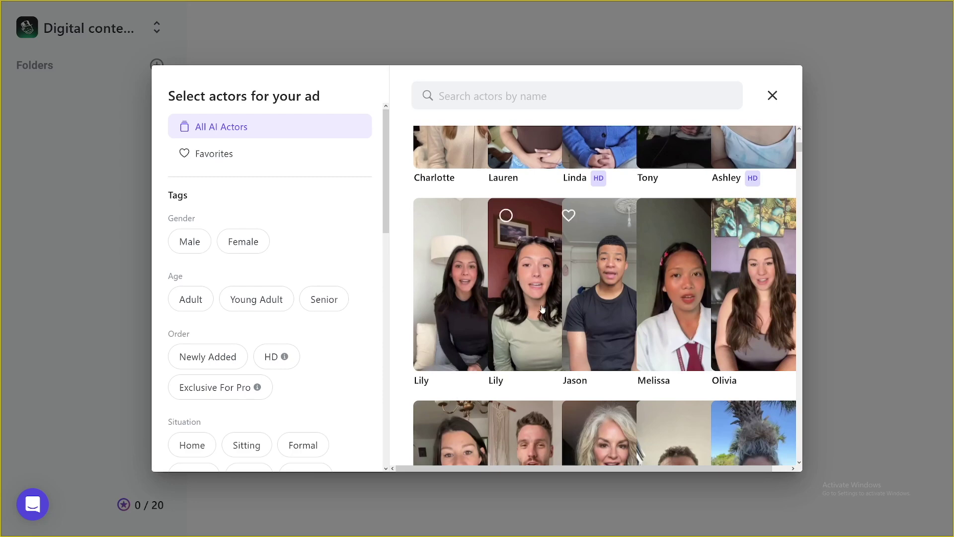
{"action": "left_click", "coordinate": [528, 280]}
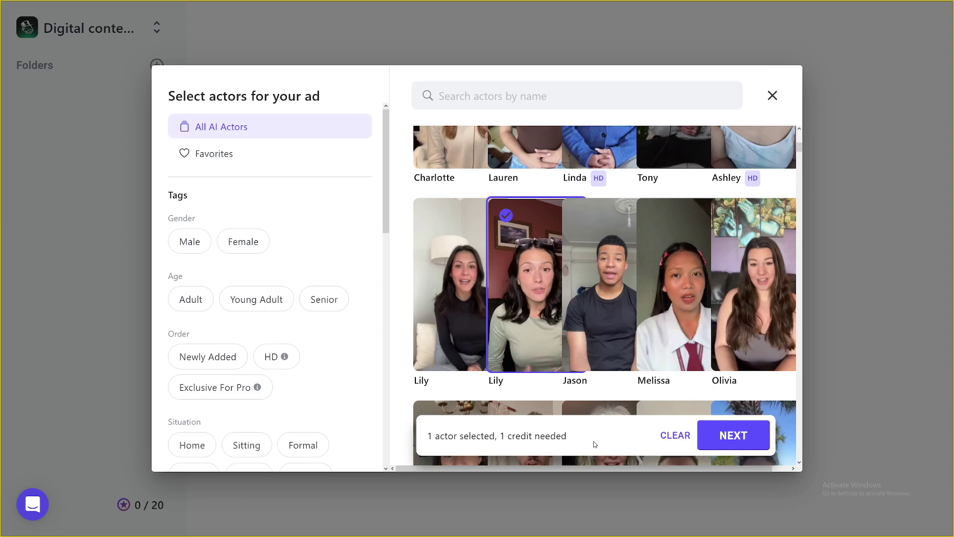
{"action": "left_click", "coordinate": [732, 435]}
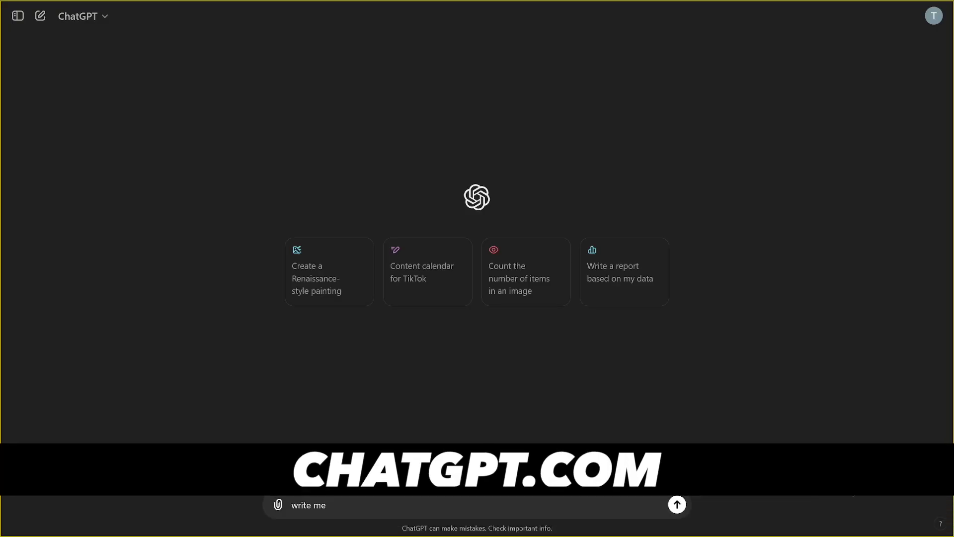
Ask ChatGPT for a short bubble gum ad and paste its opening line into the script
{"action": "type", "text": "a shot"}
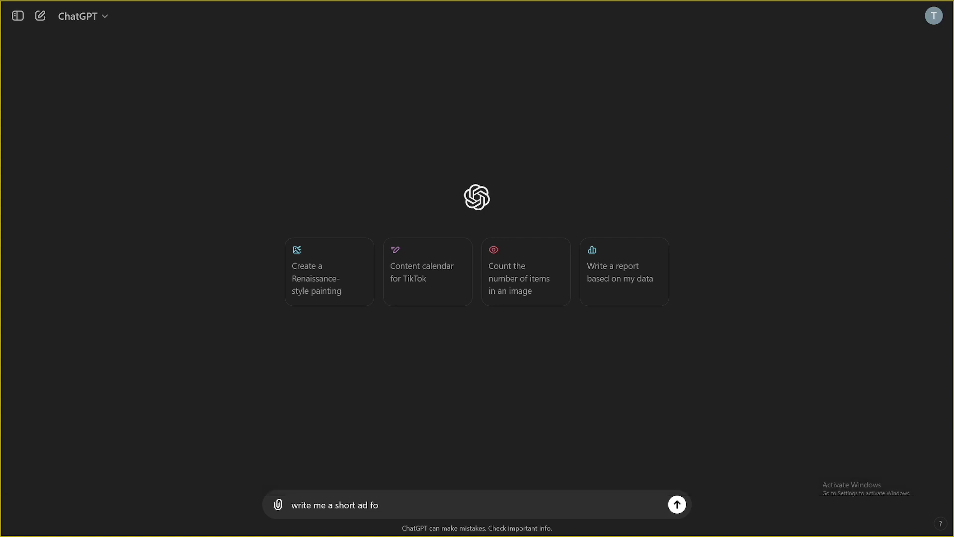
{"action": "type", "text": "e gum"}
{"action": "key", "text": "Return"}
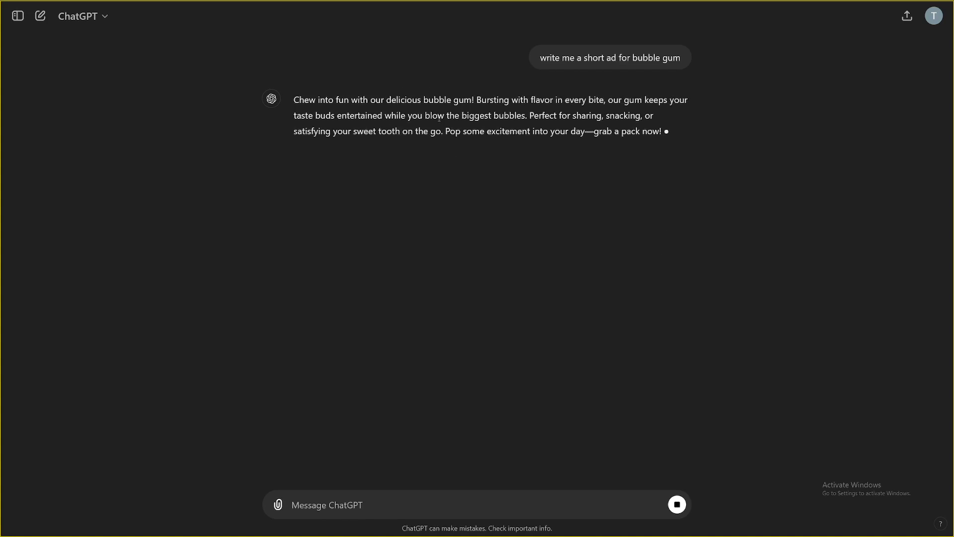
{"action": "left_click_drag", "start_coordinate": [294, 100], "coordinate": [477, 100]}
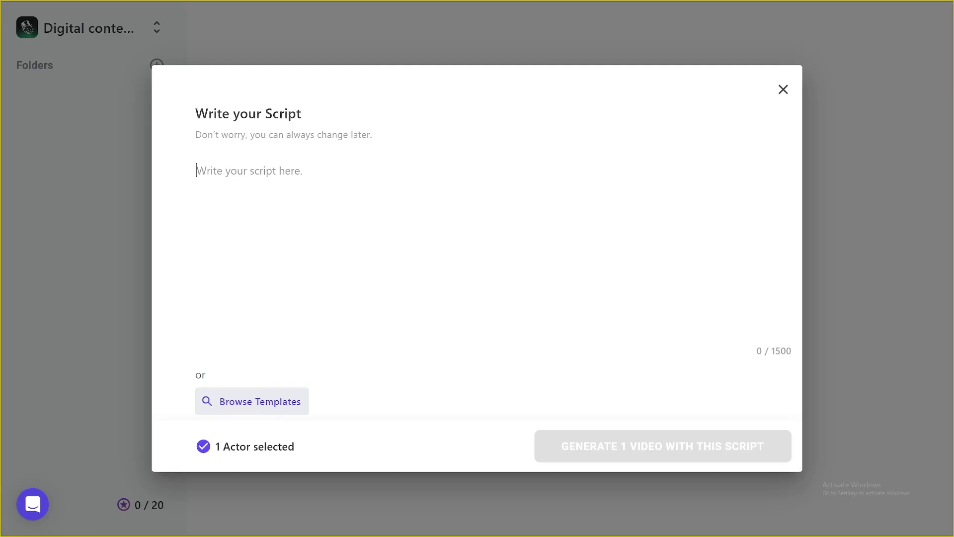
{"action": "type", "text": "Chew into fun with our delicious bubble gum!"}
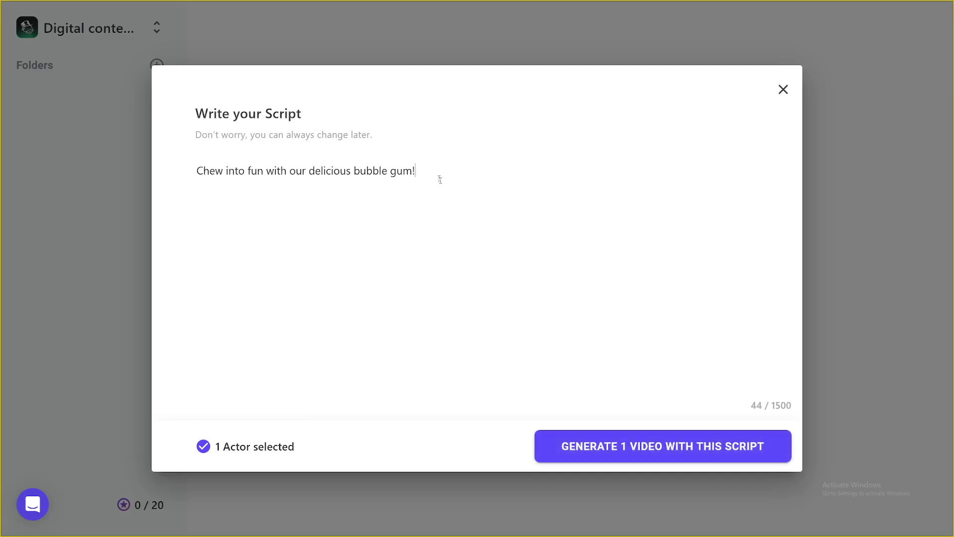
Paste the ad's last two sentences into the script and request one video from it
{"action": "left_click_drag", "start_coordinate": [529, 115], "coordinate": [665, 128]}
{"action": "type", "text": "Perfect for sharing, snacking, or satisfying your sweet tooth on the go. Pop some excitement into your day—grab a pack now!"}
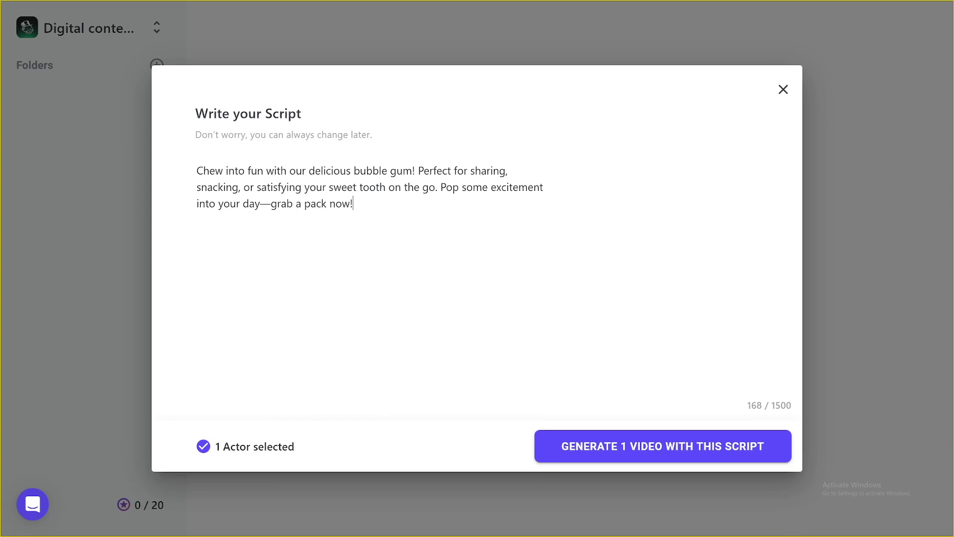
{"action": "left_click", "coordinate": [647, 451]}
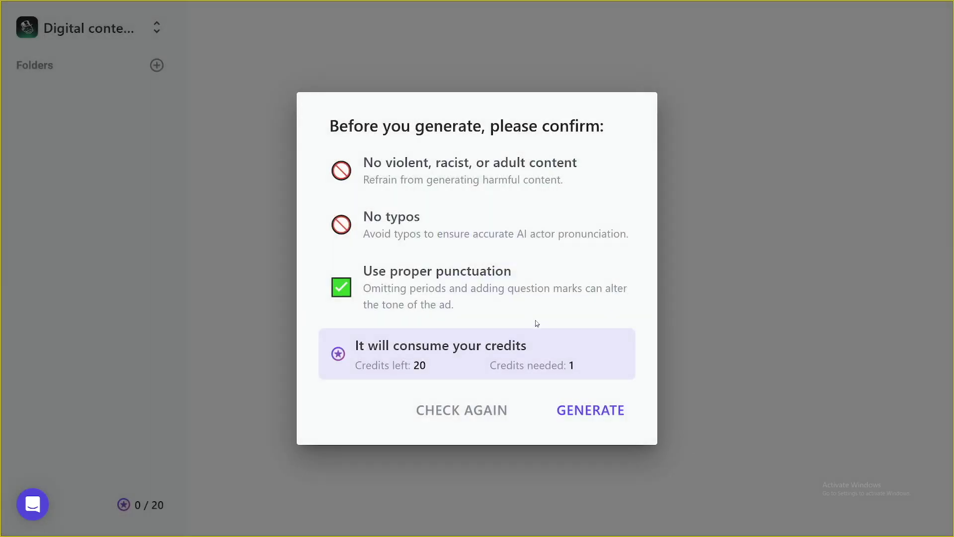
Review the script guidelines and one-credit cost, then confirm generating the video
{"action": "left_click_drag", "start_coordinate": [329, 126], "coordinate": [610, 136]}
{"action": "left_click", "coordinate": [609, 136]}
{"action": "left_click_drag", "start_coordinate": [365, 269], "coordinate": [513, 279]}
{"action": "left_click", "coordinate": [513, 279]}
{"action": "left_click_drag", "start_coordinate": [603, 288], "coordinate": [454, 304]}
{"action": "left_click", "coordinate": [454, 304]}
{"action": "left_click_drag", "start_coordinate": [567, 366], "coordinate": [584, 369]}
{"action": "left_click", "coordinate": [424, 334]}
{"action": "left_click", "coordinate": [592, 411]}
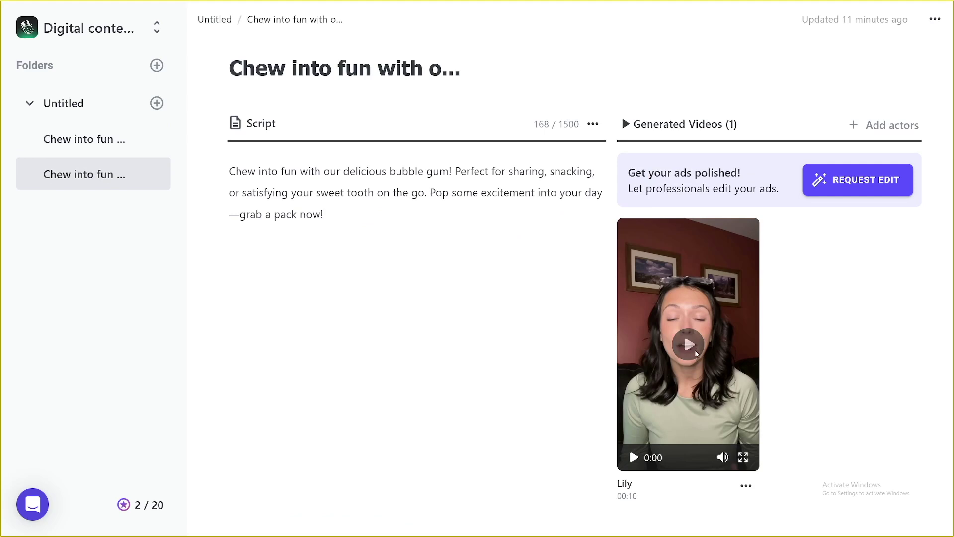
Play the generated 00:10 bubble gum ad video featuring Lily
{"action": "left_click", "coordinate": [696, 353]}
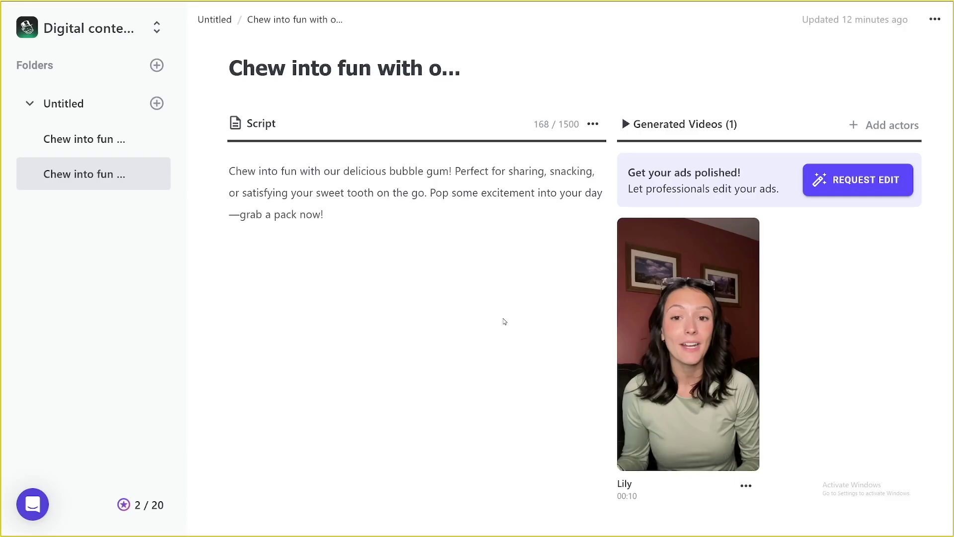
{"action": "mouse_move", "coordinate": [627, 341]}
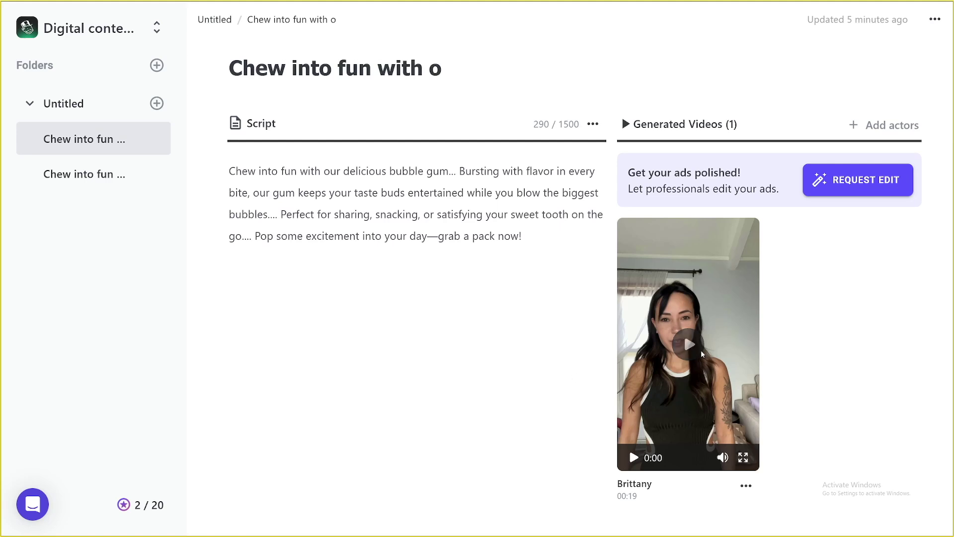
Play the Brittany project's 00:19 bubble gum ad video
{"action": "left_click", "coordinate": [694, 347]}
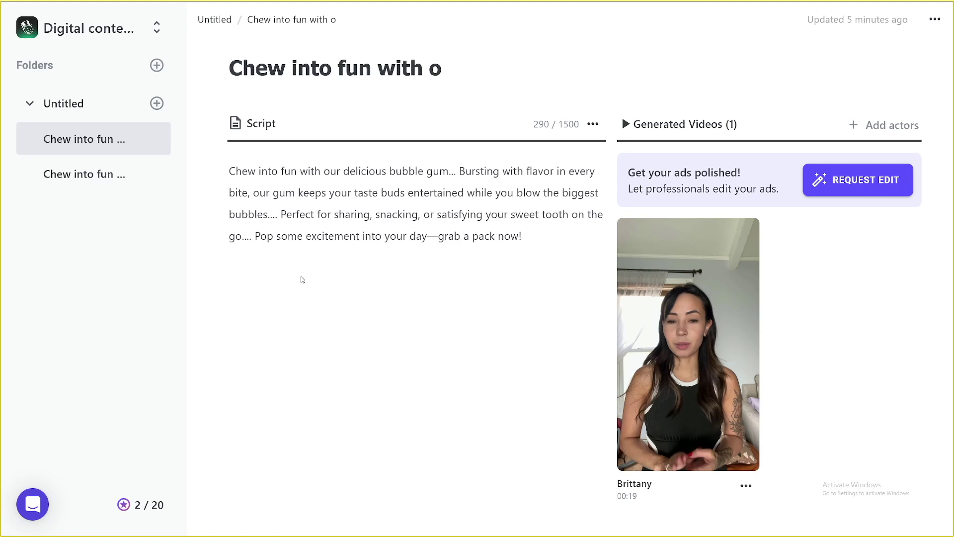
{"action": "mouse_move", "coordinate": [135, 505]}
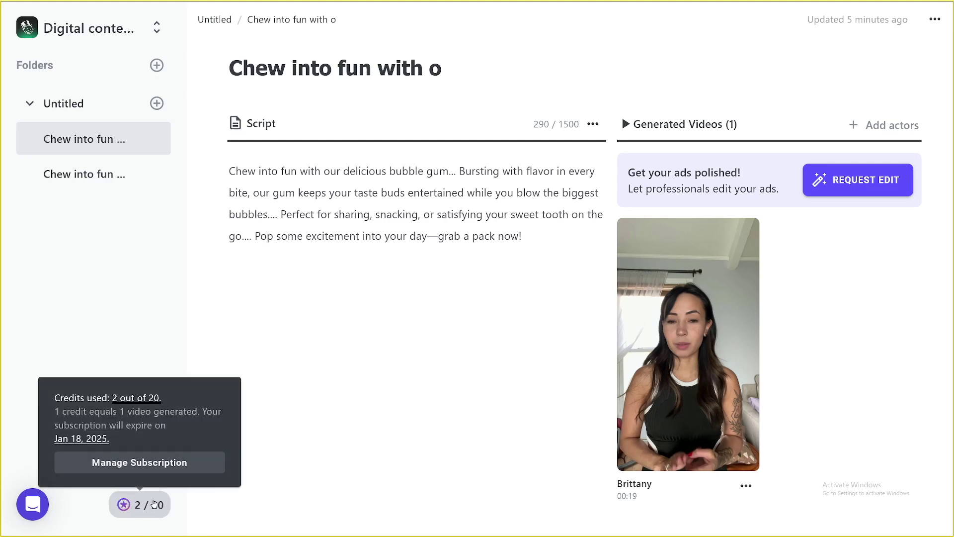
{"action": "left_click", "coordinate": [139, 466]}
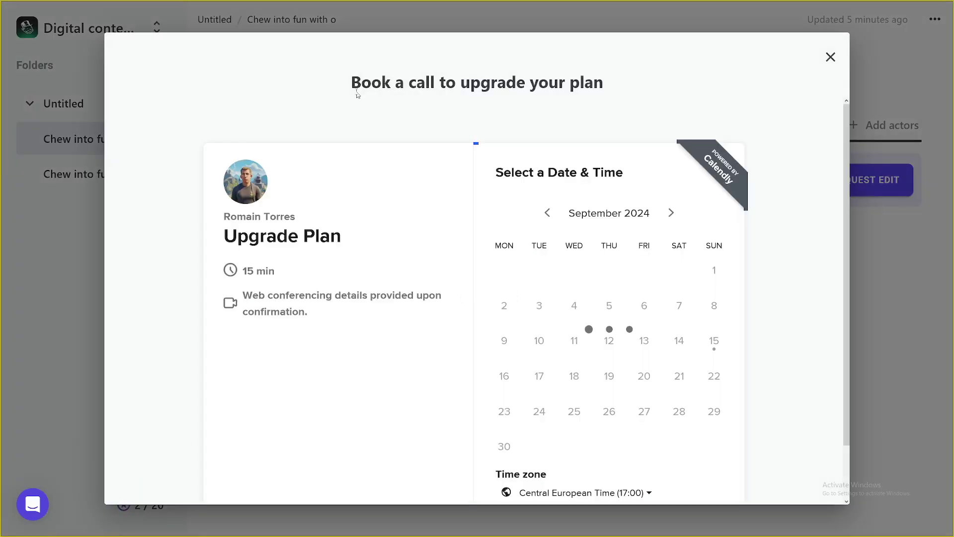
{"action": "left_click_drag", "start_coordinate": [356, 93], "coordinate": [607, 96]}
{"action": "left_click", "coordinate": [485, 80]}
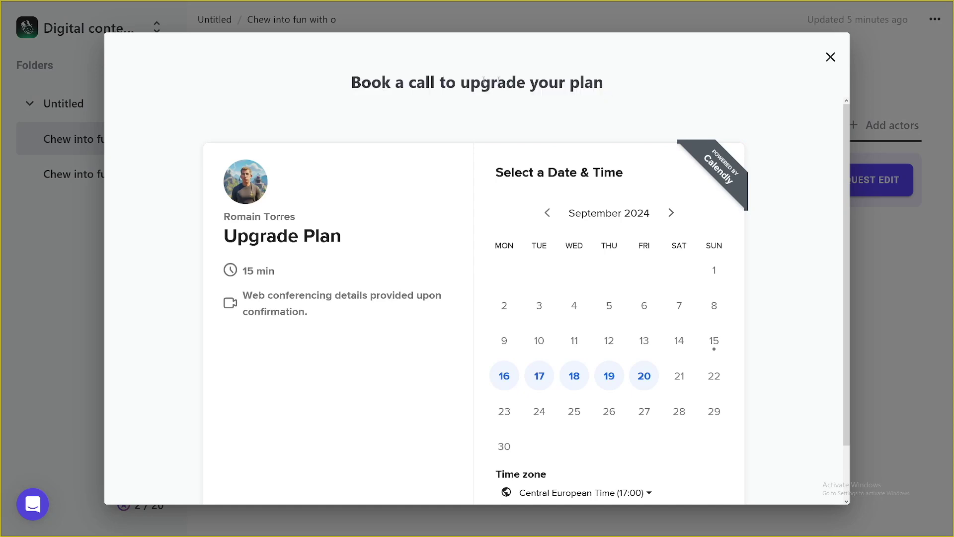
{"action": "scroll", "coordinate": [483, 171], "scroll_direction": "down", "scroll_amount": 1}
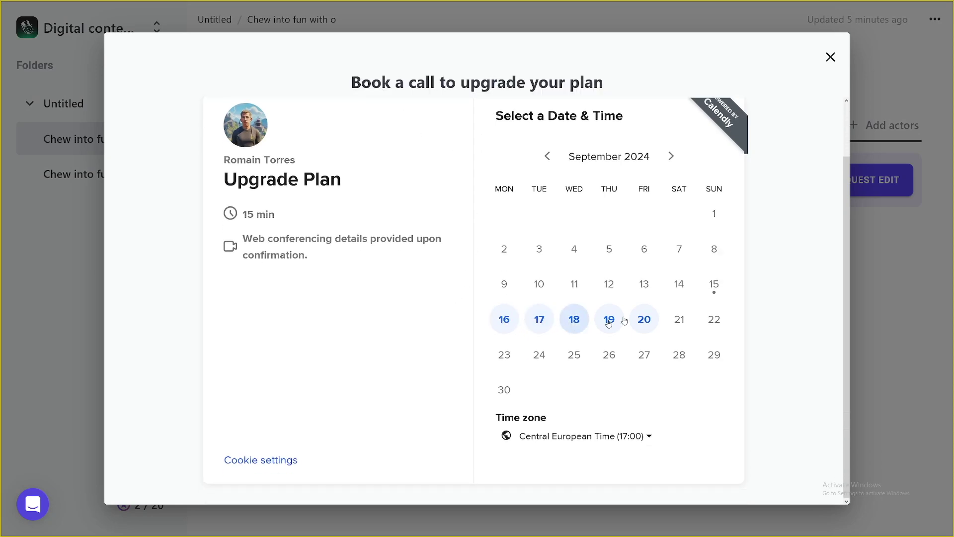
{"action": "left_click", "coordinate": [580, 326]}
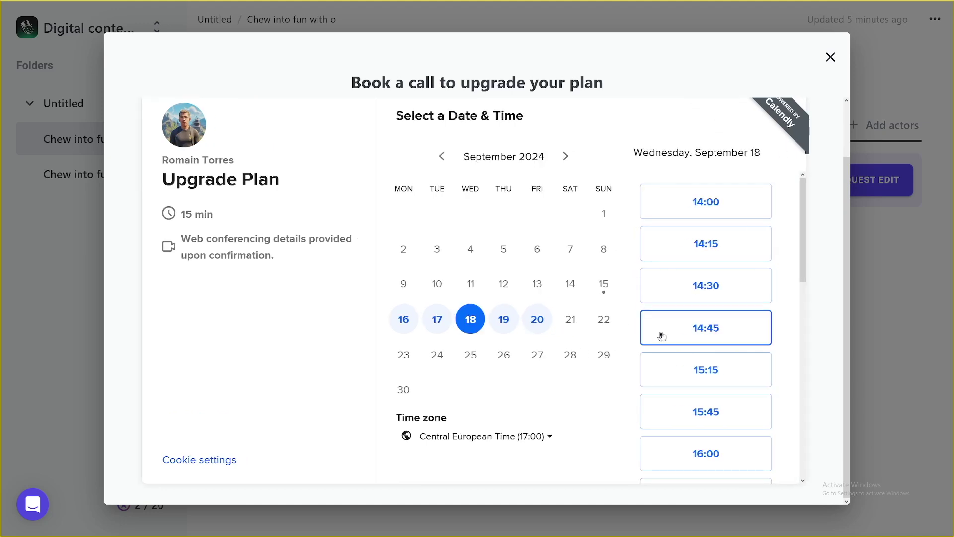
{"action": "scroll", "coordinate": [703, 347], "scroll_direction": "down", "scroll_amount": 3}
{"action": "scroll", "coordinate": [706, 343], "scroll_direction": "down", "scroll_amount": 2}
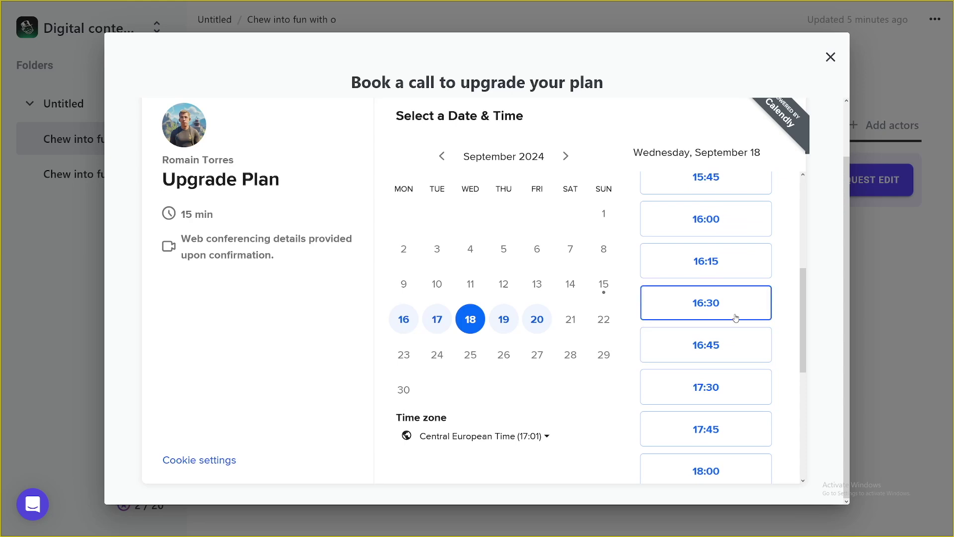
{"action": "key", "text": "Escape"}
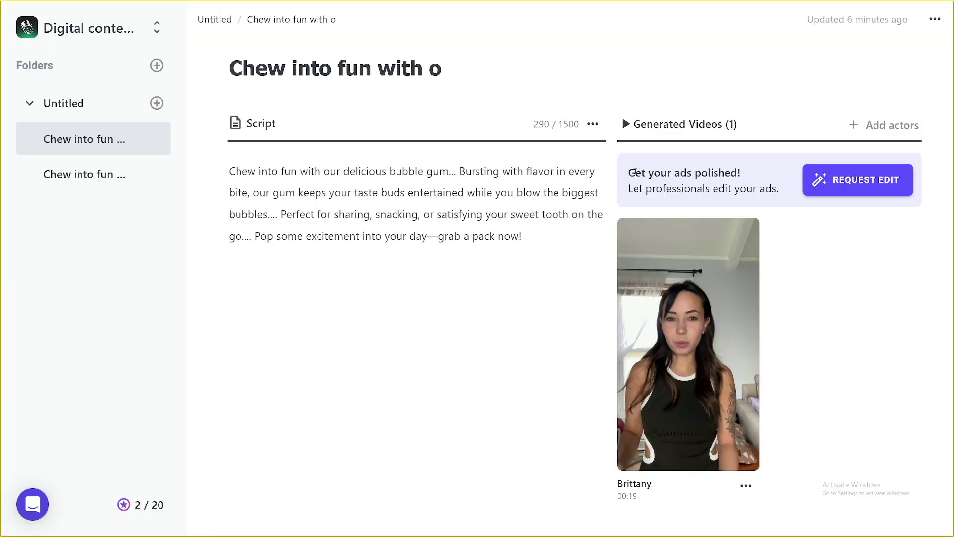
{"action": "left_click_drag", "start_coordinate": [664, 175], "coordinate": [740, 172]}
{"action": "left_click", "coordinate": [738, 169]}
{"action": "left_click", "coordinate": [865, 186]}
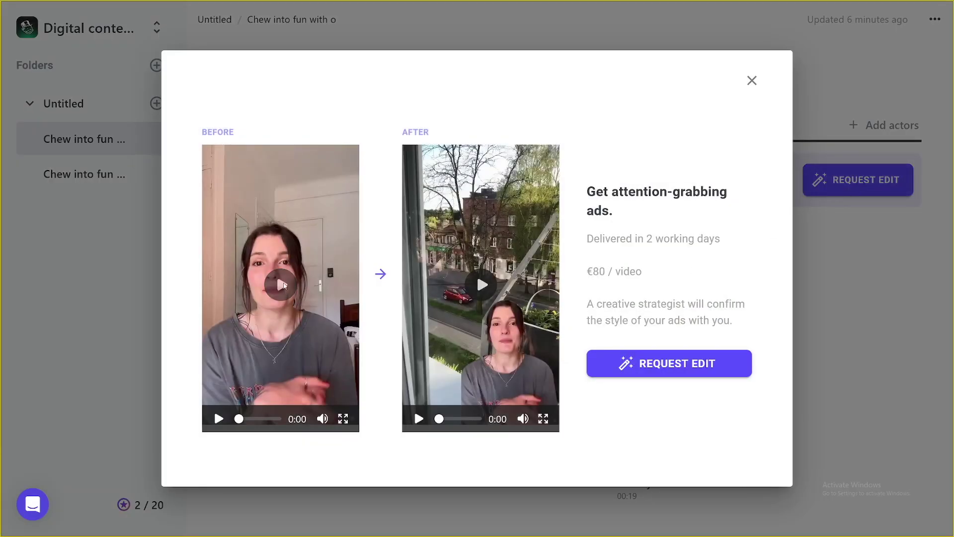
{"action": "left_click", "coordinate": [283, 285]}
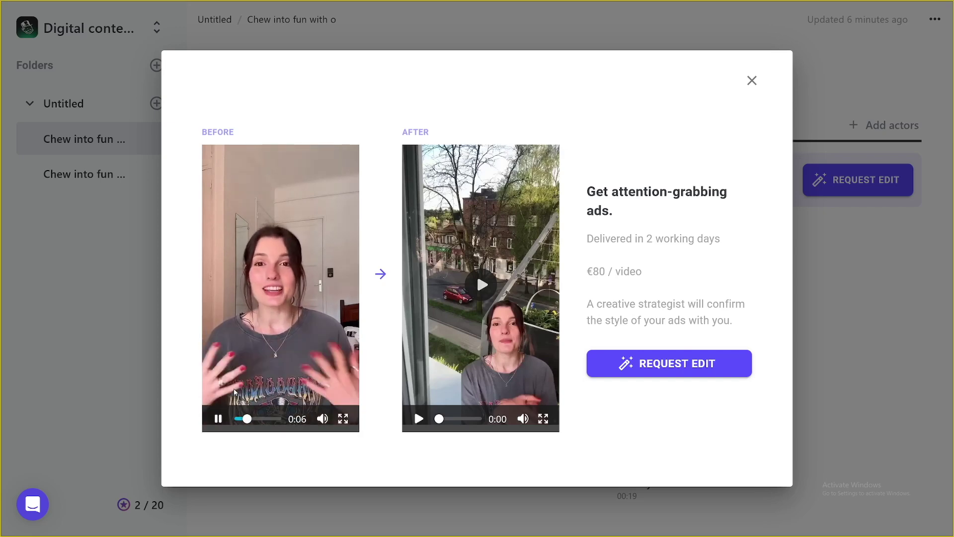
{"action": "left_click", "coordinate": [479, 284]}
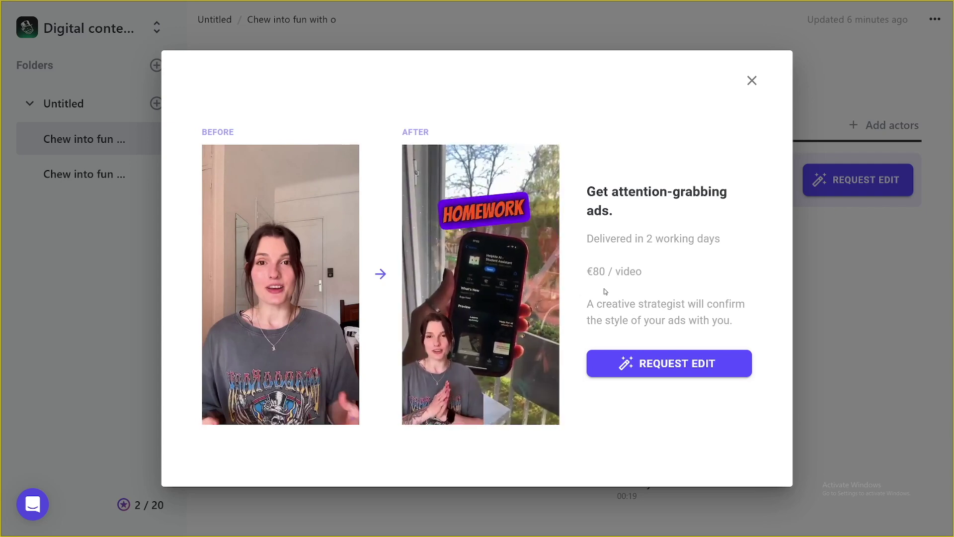
{"action": "mouse_move", "coordinate": [422, 419]}
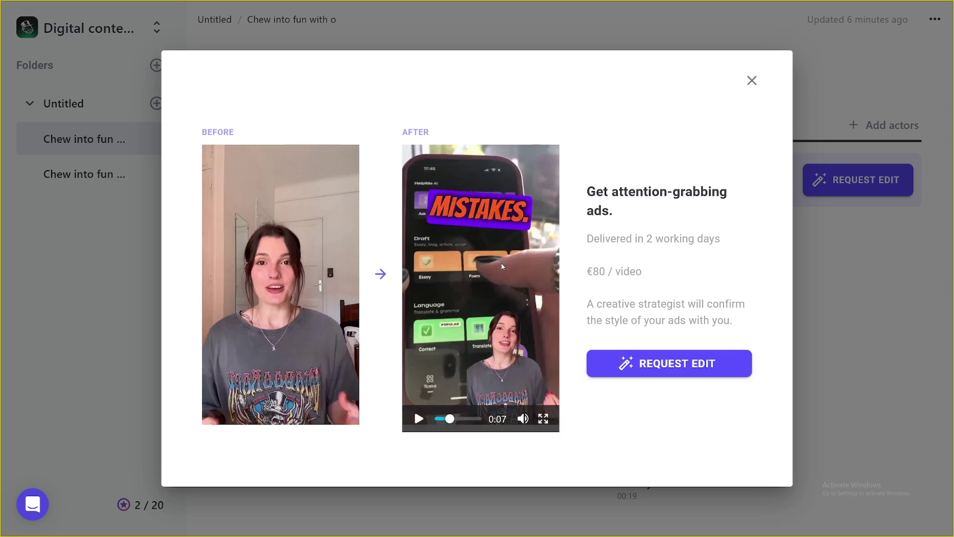
{"action": "key", "text": "Escape"}
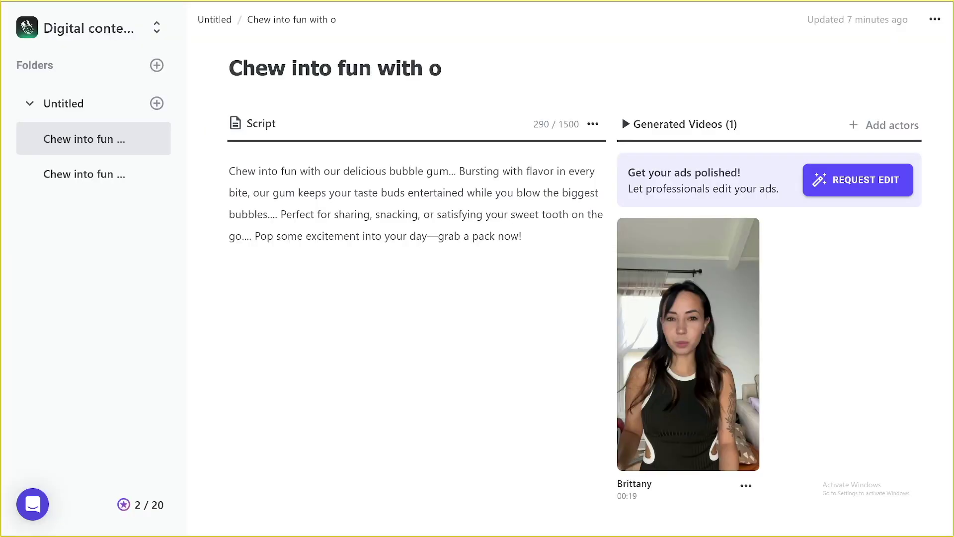